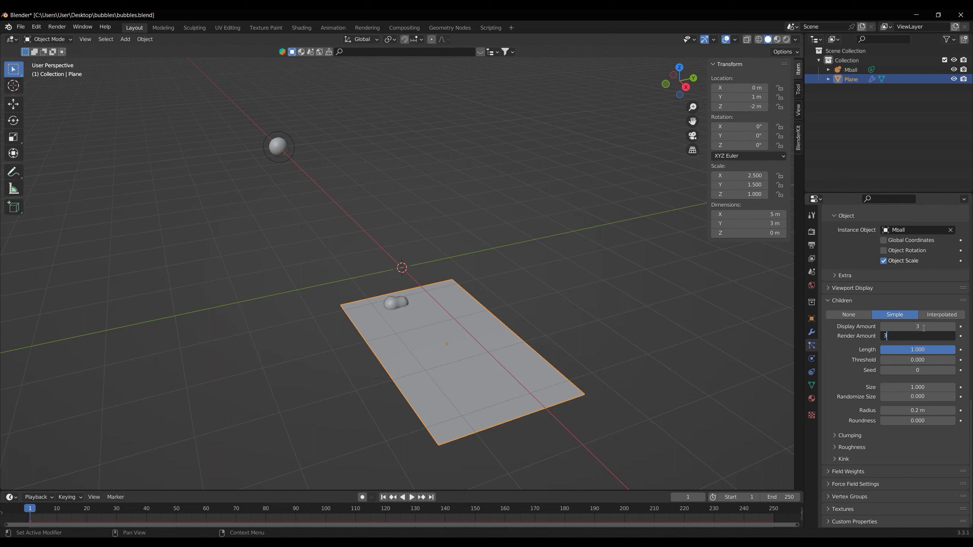
Set the particle children's render amount to 3, size to 0.8 and randomize size to 0.2.
key("Return")
left_click(924, 388)
key("BackSpace")
type(".8")
key("Tab")
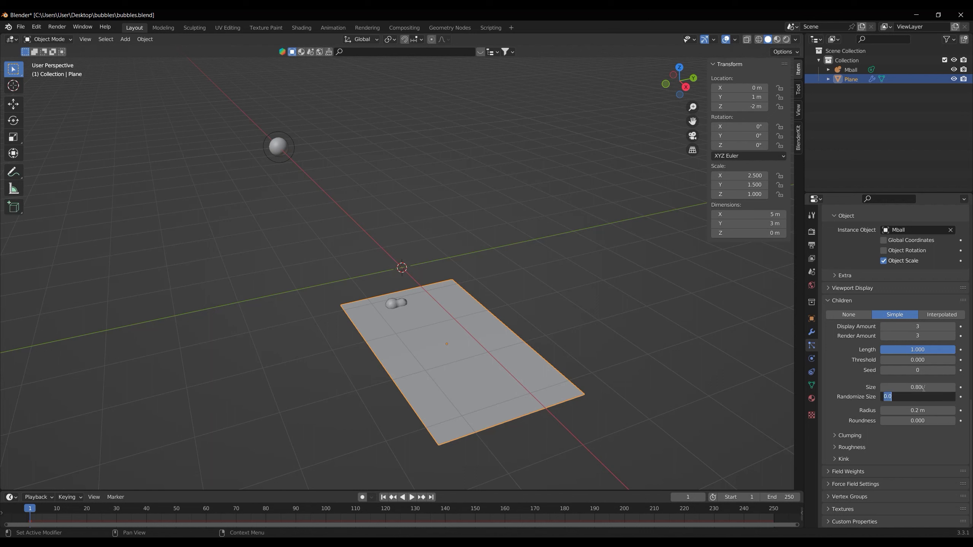
key("Return")
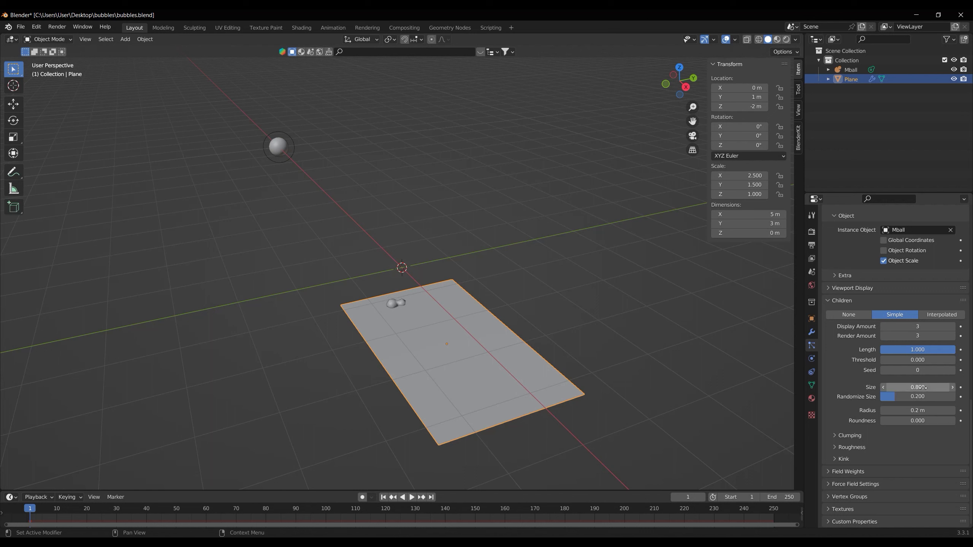
Set the particle children's radius to 0.08 m and roundness to 1.
left_click(925, 410)
key("BackSpace")
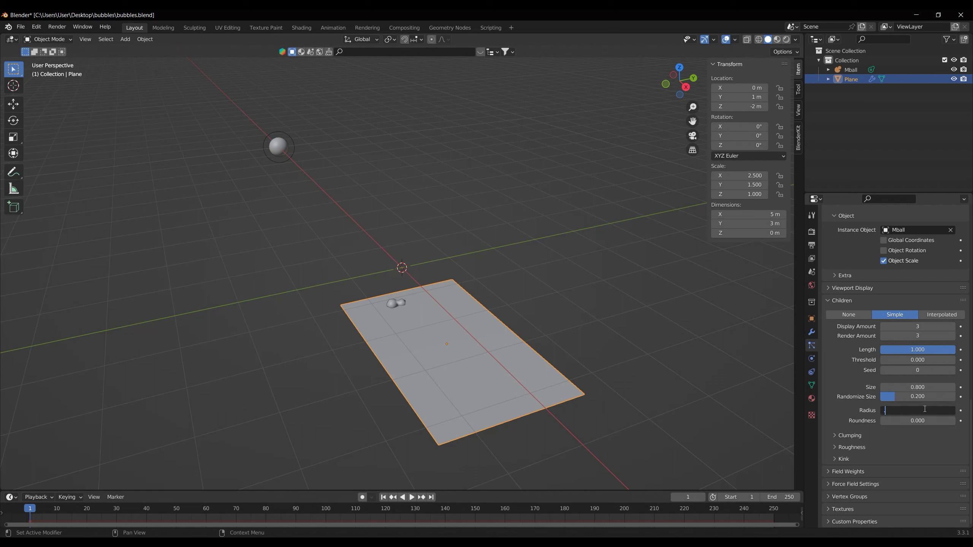
type(".08")
key("Tab")
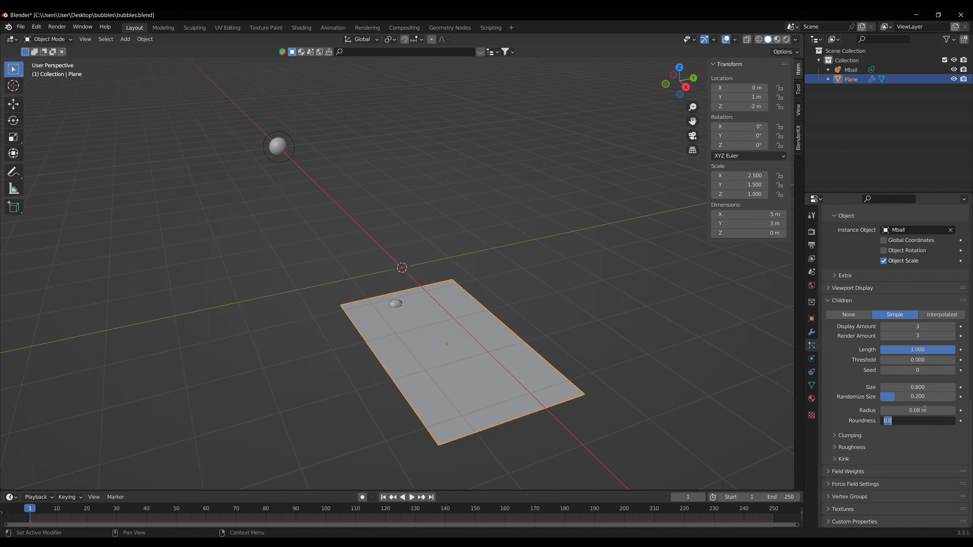
type("1")
key("Return")
Set the particle system's gravity field weight to 0 and preview the animation.
left_click(829, 472)
left_click_drag(921, 498, 892, 497)
scroll(893, 460, "down", 11)
middle_click_drag(792, 406, 498, 268)
scroll(498, 268, "up", 3)
left_click(412, 497)
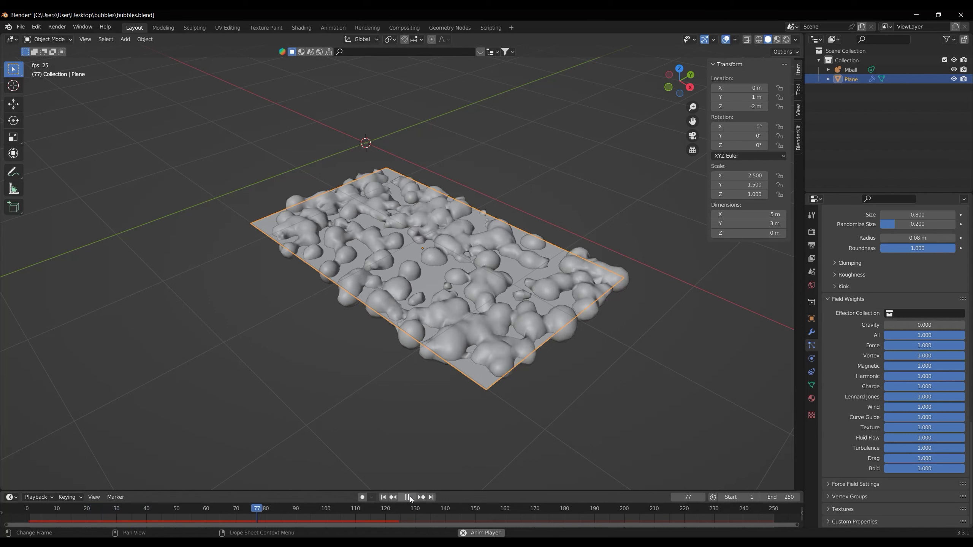
key("Escape")
Add a wind force field to the scene.
left_click(125, 39)
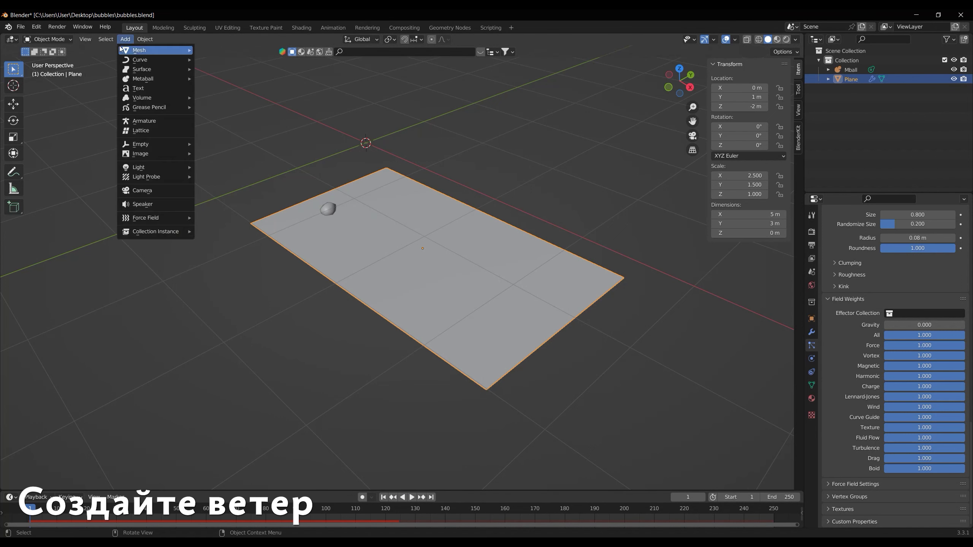
mouse_move(157, 218)
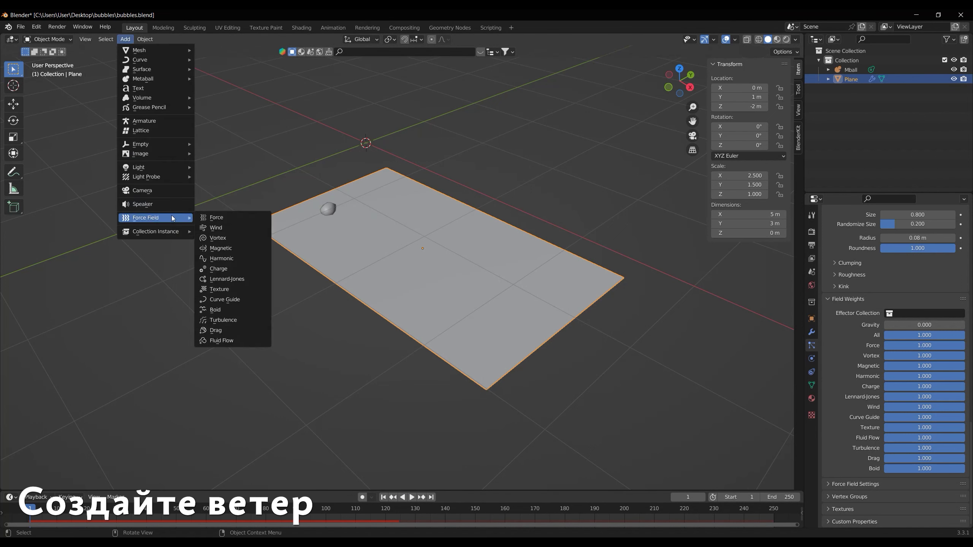
left_click(215, 227)
scroll(420, 190, "down", 2)
scroll(410, 143, "up", 3)
Place the wind field beneath the plane at Y 1 m and Z -2.5 m.
left_click(741, 98)
type("1")
key("Tab")
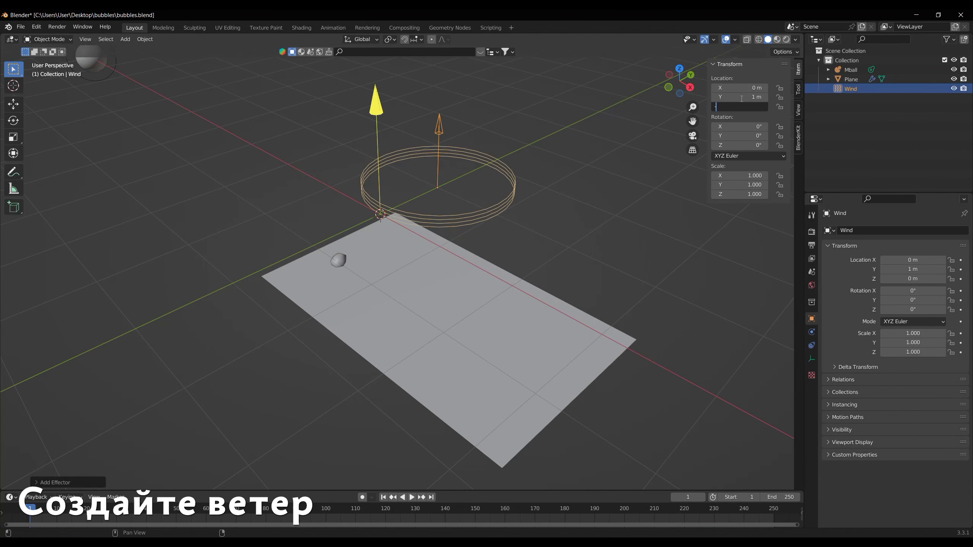
type("-2.5")
key("Return")
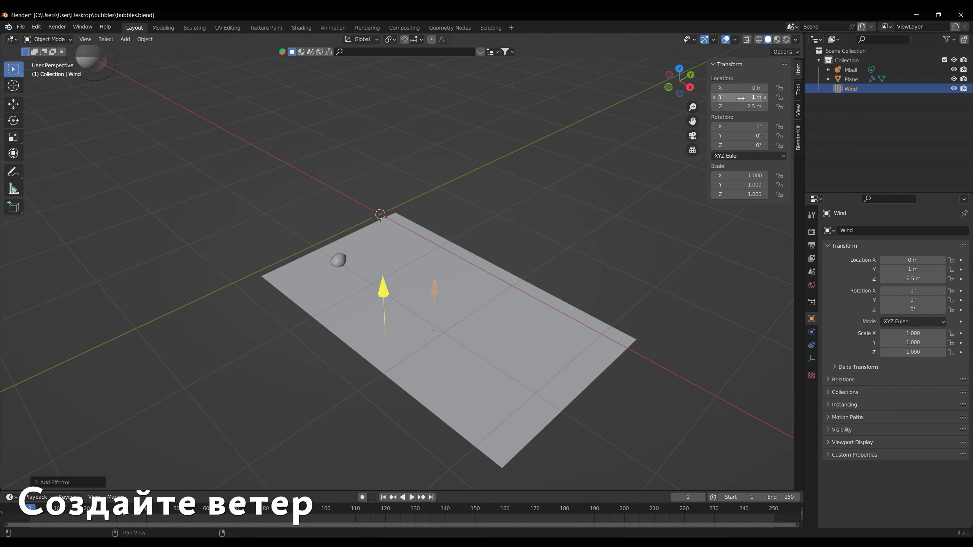
Set the wind field's strength to 0.5 and its seed to 2.
scroll(549, 209, "down", 3)
scroll(555, 201, "up", 1)
middle_click_drag(555, 201, 671, 247)
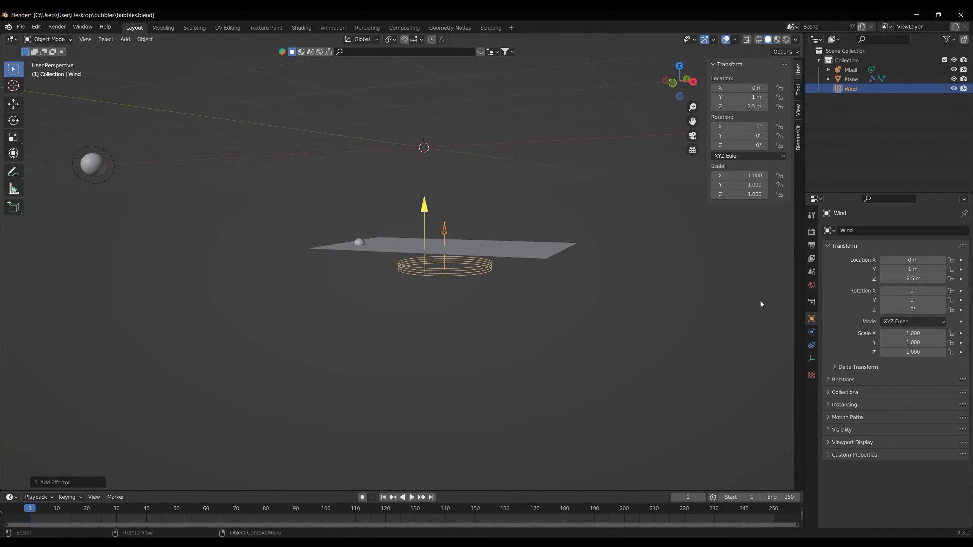
left_click(812, 332)
left_click(917, 303)
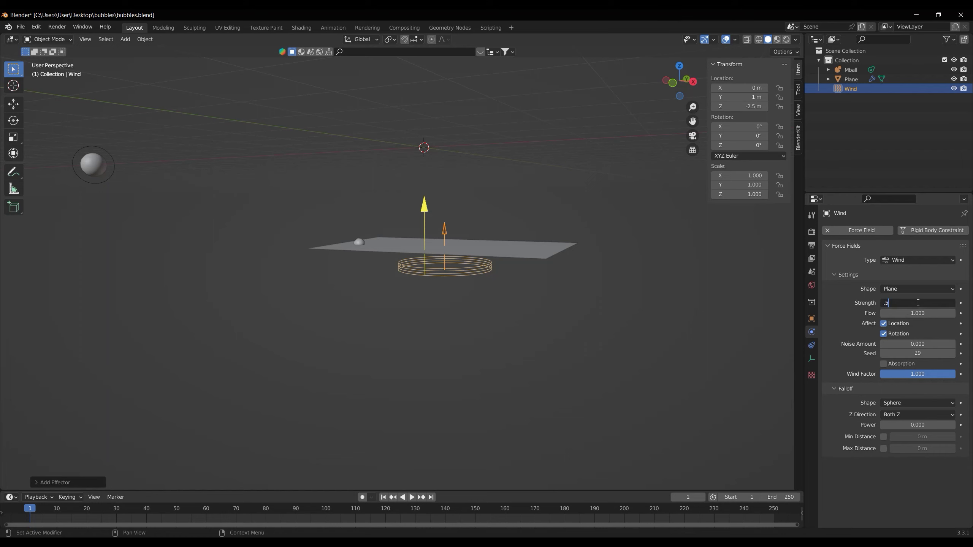
key("Return")
left_click(927, 356)
type("2")
key("Return")
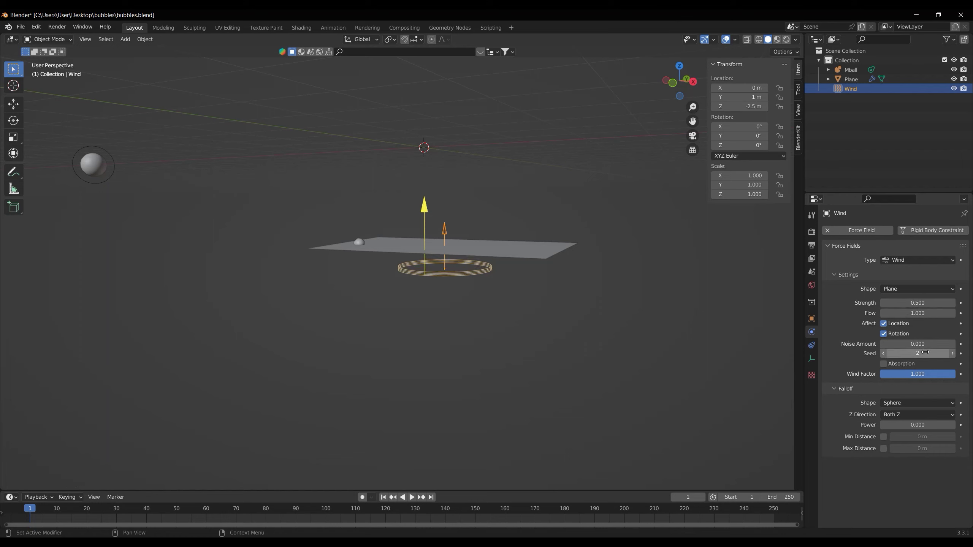
Add a turbulence force field to the scene.
left_click(125, 40)
mouse_move(165, 218)
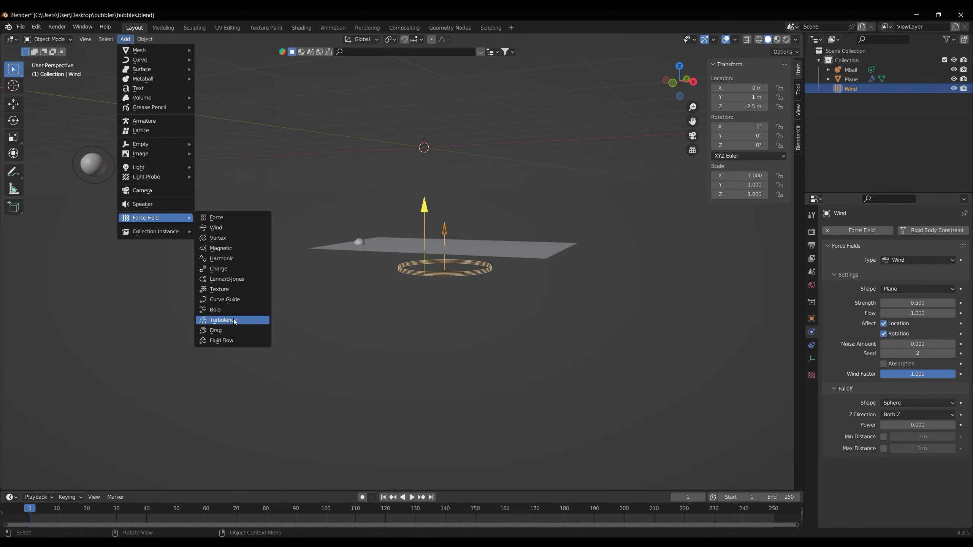
left_click(223, 320)
Move the turbulence field to X 1.8 m and Y 1 m.
mouse_move(357, 319)
middle_mouse_down()
mouse_move(364, 349)
mouse_move(364, 336)
middle_mouse_up()
left_click(743, 89)
type("1.8")
key("Tab")
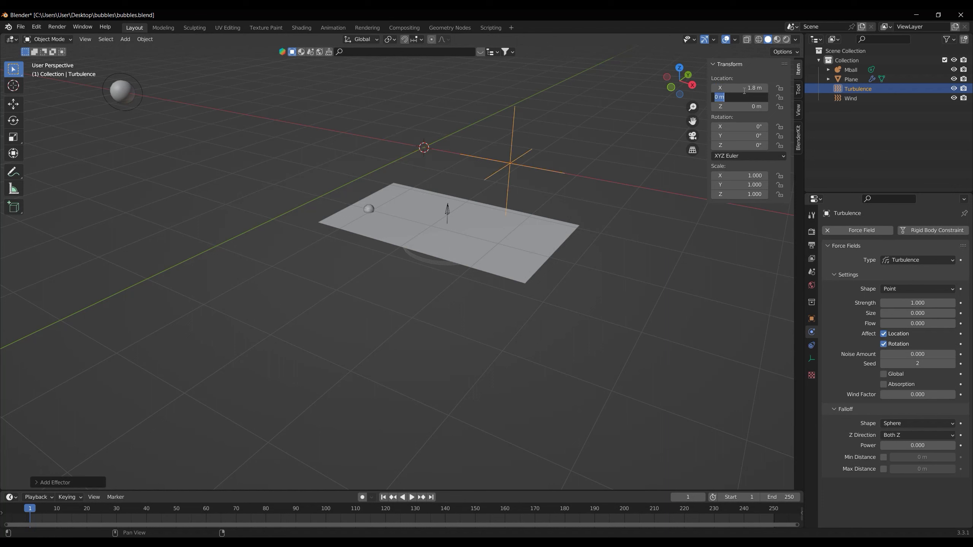
type("1")
key("Return")
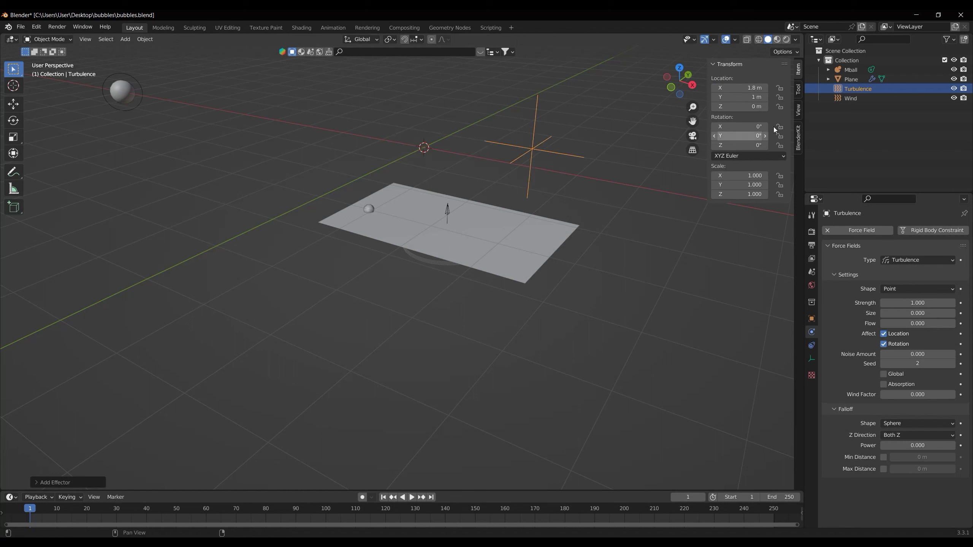
Duplicate the turbulence field by copying and pasting it, and select the copy.
right_click(889, 89)
left_click(867, 87)
right_click(867, 87)
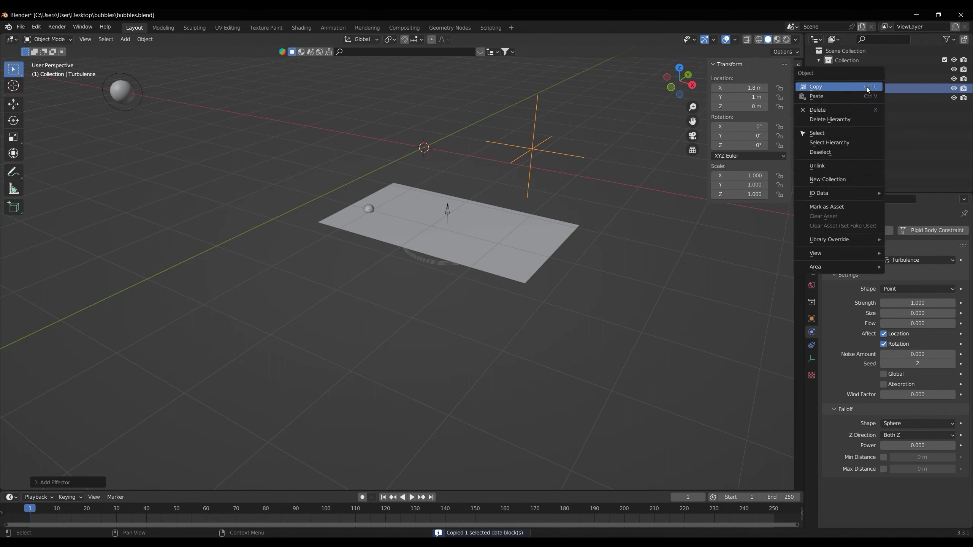
left_click(846, 93)
left_click(846, 98)
Move the copied turbulence field to X -1.3 m and Y 0 m.
left_click(744, 87)
type("-1.3")
key("Tab")
type("0")
key("Return")
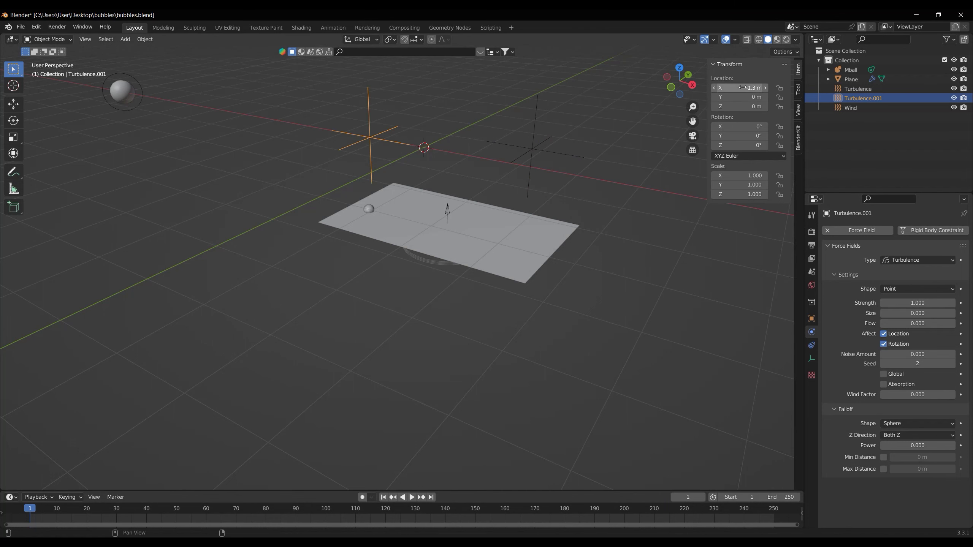
Set the copied turbulence field's strength to 0.5 and play the animation to check the particle motion.
middle_click_drag(520, 220, 463, 291, "shift")
left_click(918, 303)
type("0.5")
key("Return")
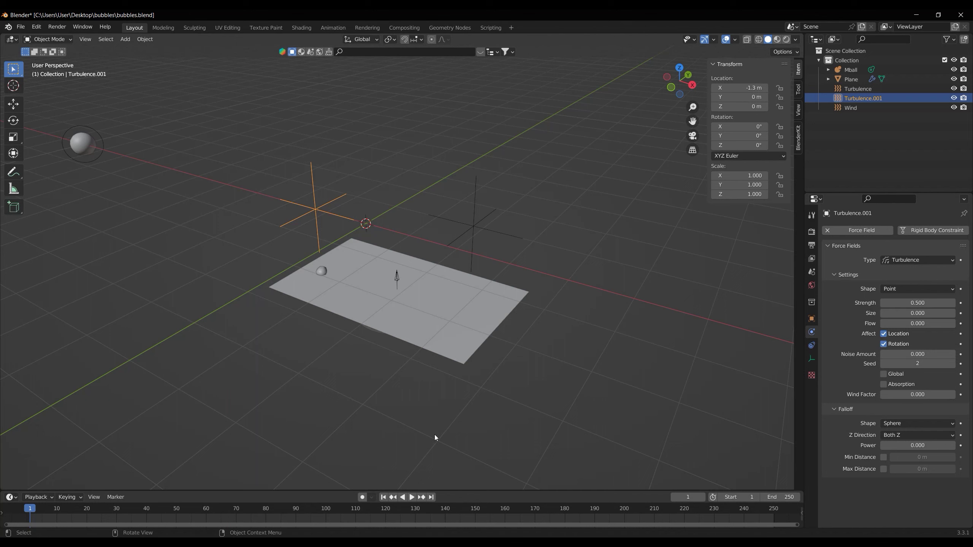
left_click(412, 498)
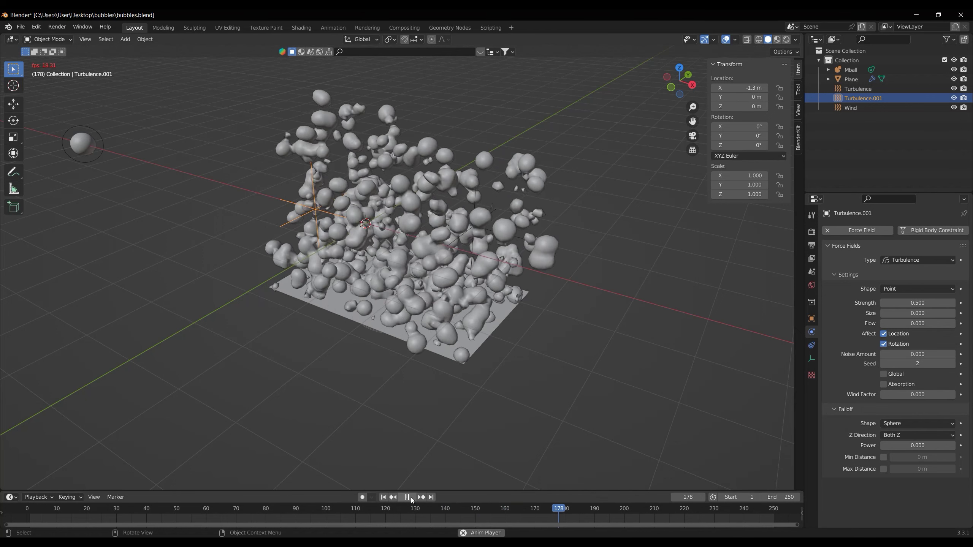
key("Escape")
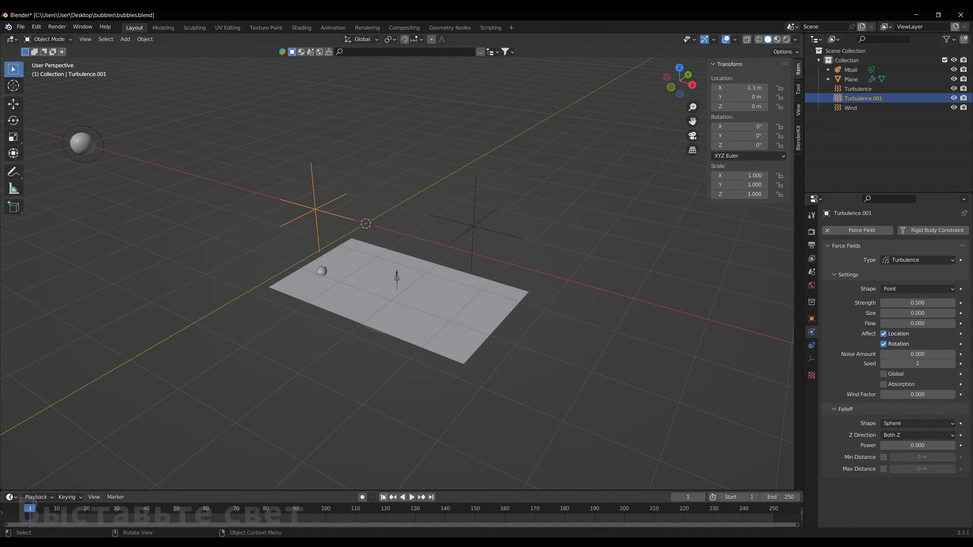
Switch the render engine to Cycles with GPU Compute as the device.
left_click(812, 232)
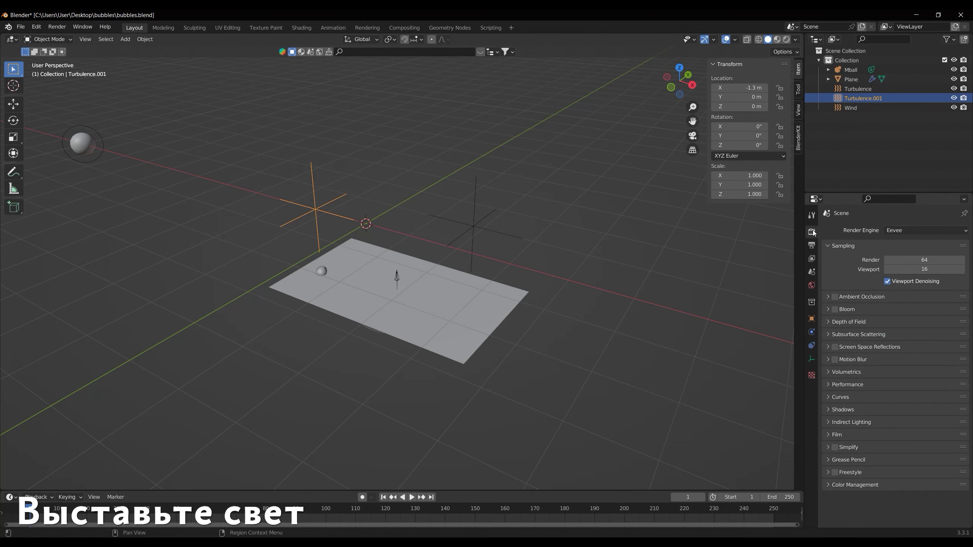
left_click(908, 230)
left_click(916, 265)
left_click(921, 253)
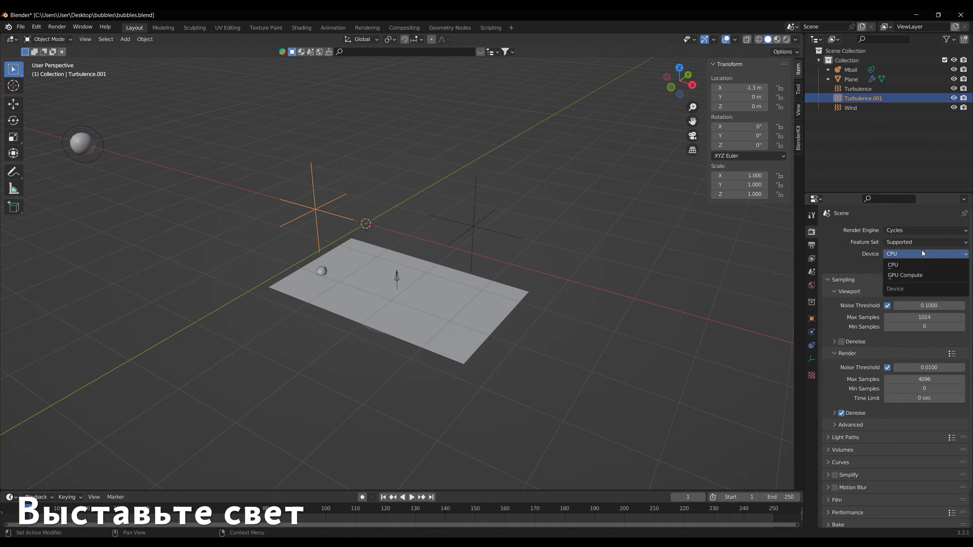
left_click(914, 276)
Disable the viewport noise threshold and set the viewport samples to 10.
left_click(887, 295)
double_click(913, 307)
type("10")
key("Return")
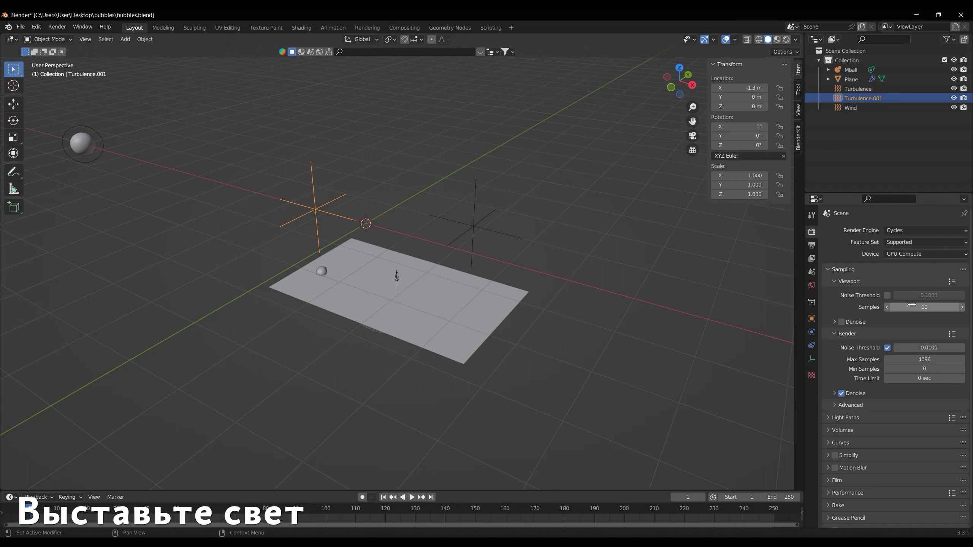
Disable the final render's noise threshold and set its samples to 256.
left_click(888, 348)
double_click(925, 360)
type("256")
key("Return")
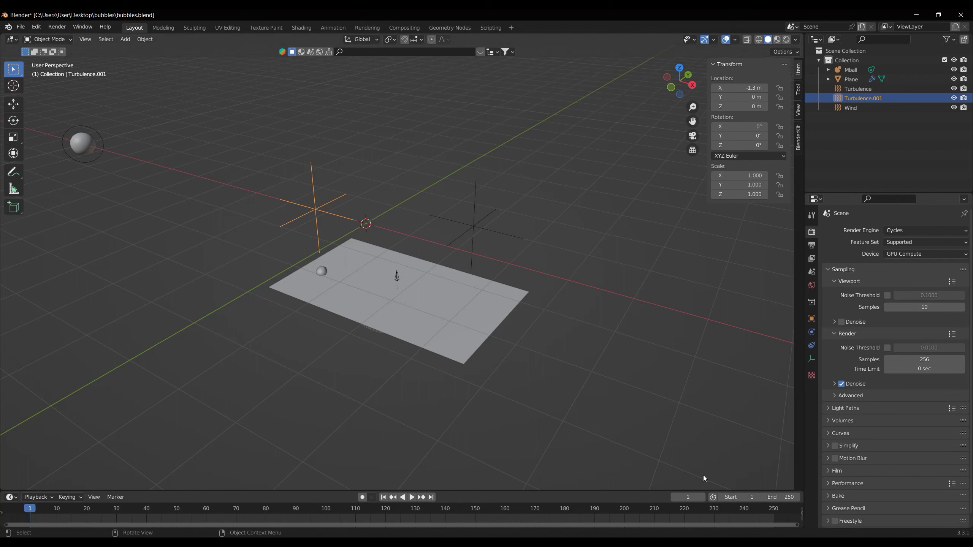
Go to frame 200 of the animation.
double_click(689, 497)
key("Return")
middle_click_drag(602, 344, 553, 367, "shift")
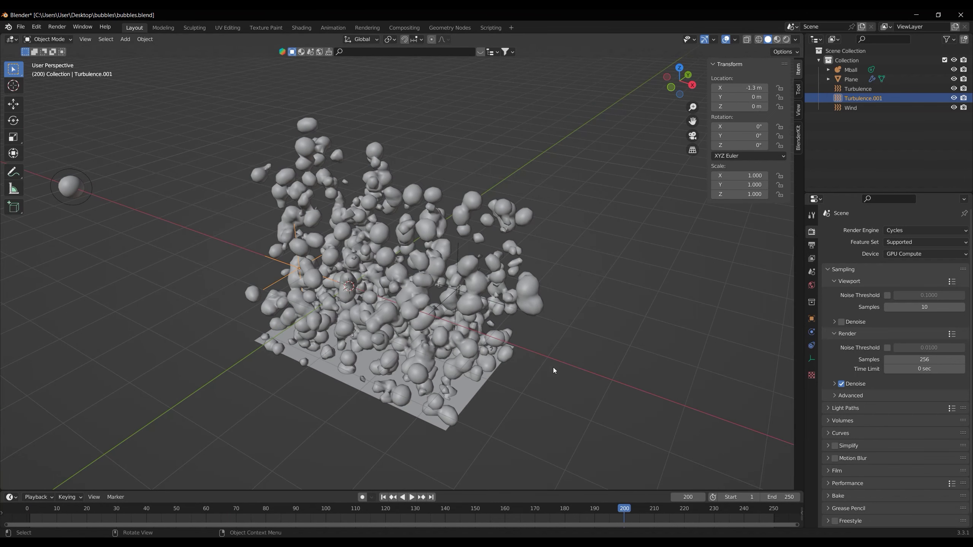
Set the world background colour to black.
left_click(812, 286)
left_click(905, 290)
left_click_drag(947, 191, 948, 224)
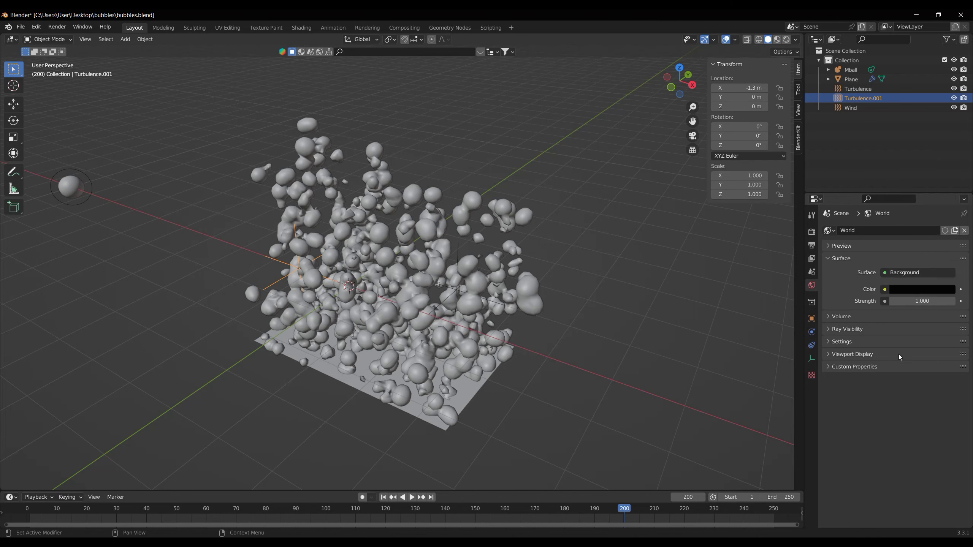
Show the viewport in material preview, using the scene's own world and lights.
left_click(777, 39)
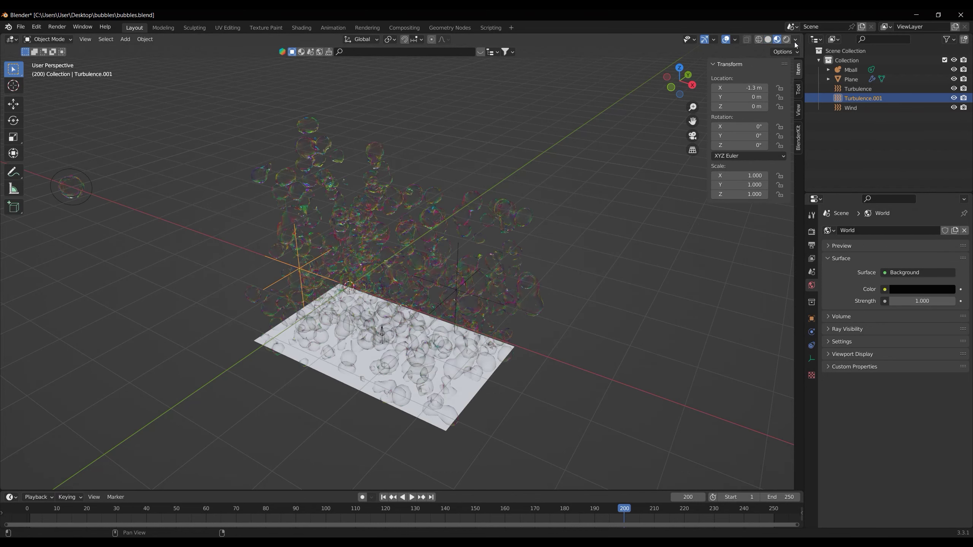
left_click(795, 39)
left_click(768, 95)
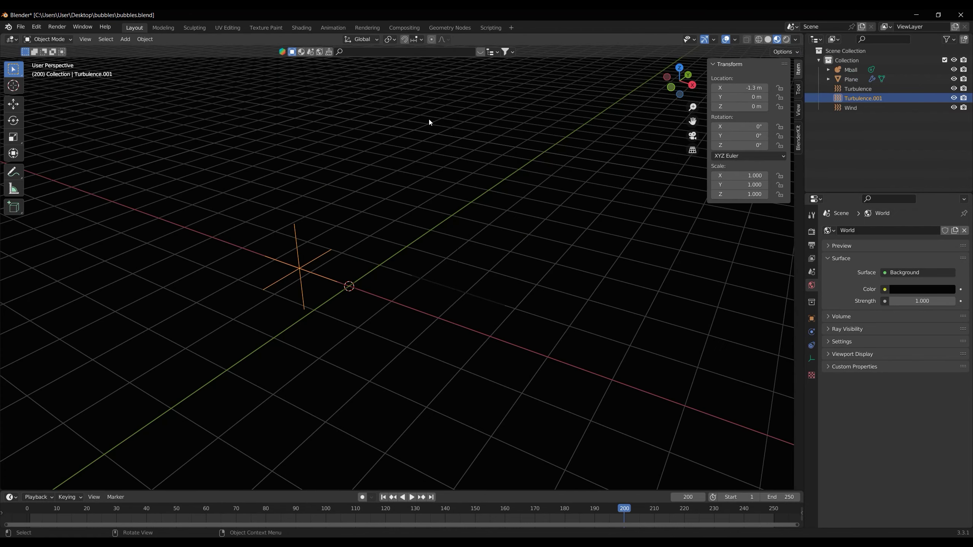
Add an area light to the scene.
left_click(125, 39)
mouse_move(157, 163)
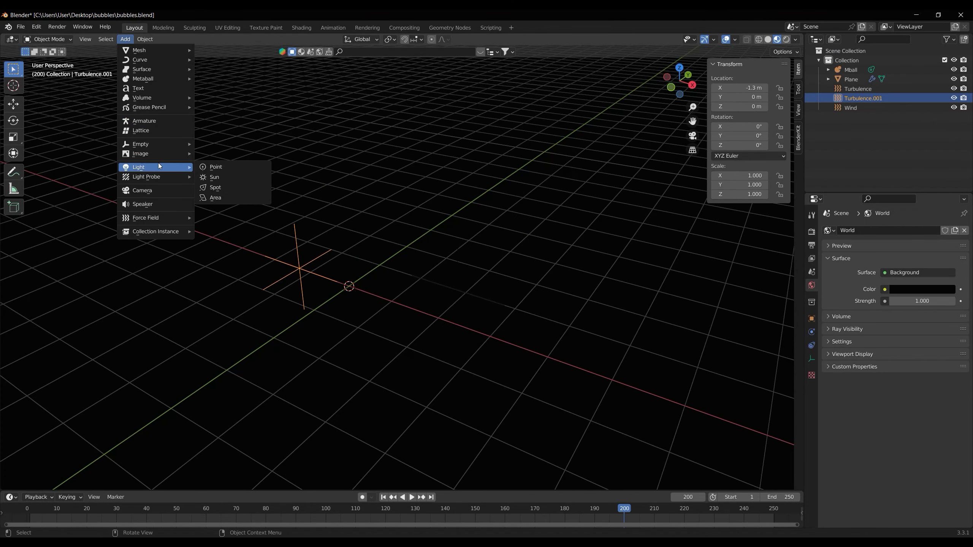
left_click(215, 197)
Move the area light to Y 4 m and Z 3 m, and rotate it to -55° about X.
left_click(739, 97)
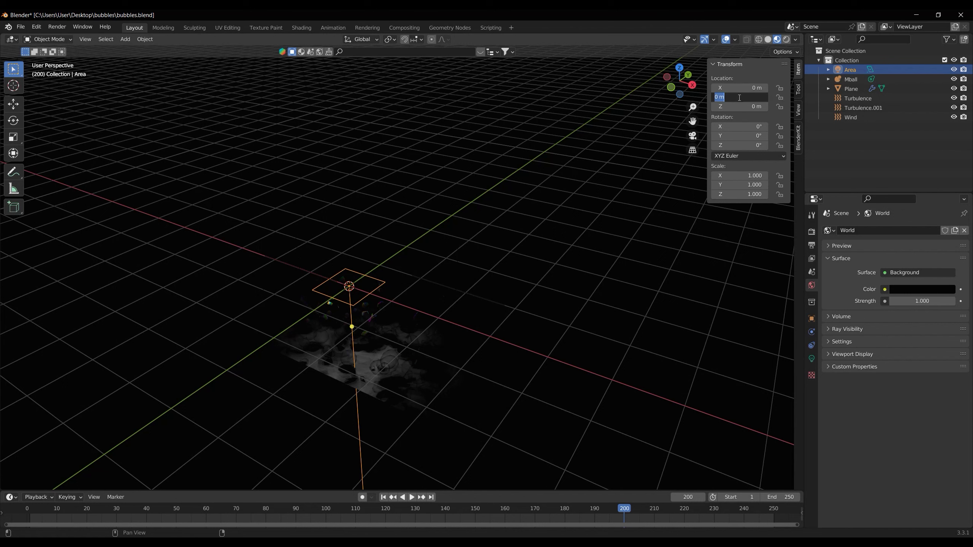
type("4")
key("Tab")
type("3")
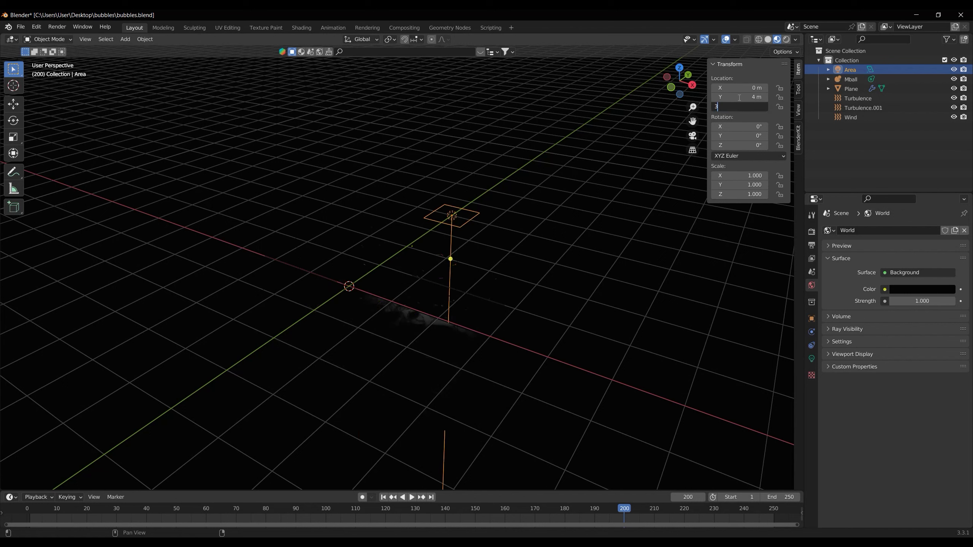
key("Tab")
type("-5")
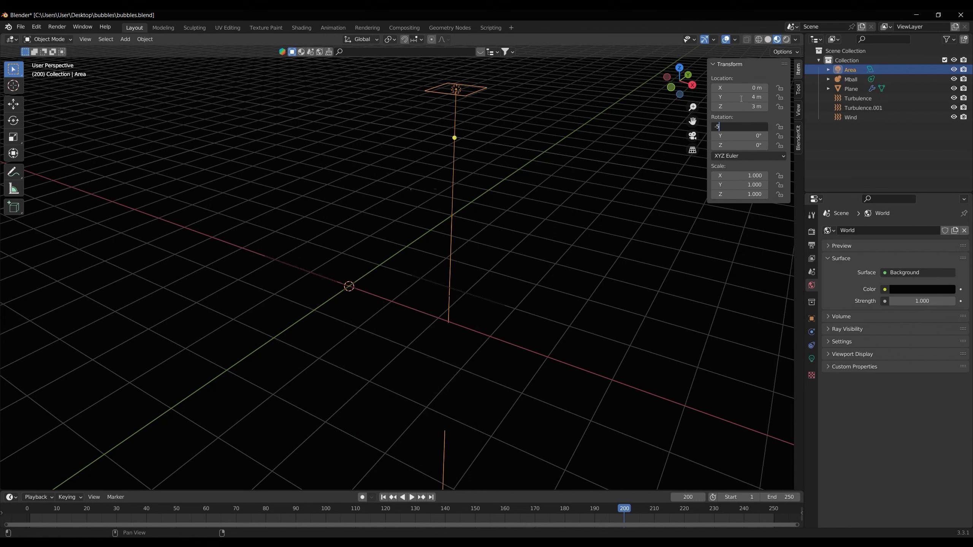
type("5")
key("Return")
Set the area light's colour to blue with the hex value 0000FF.
scroll(542, 263, "down", 2)
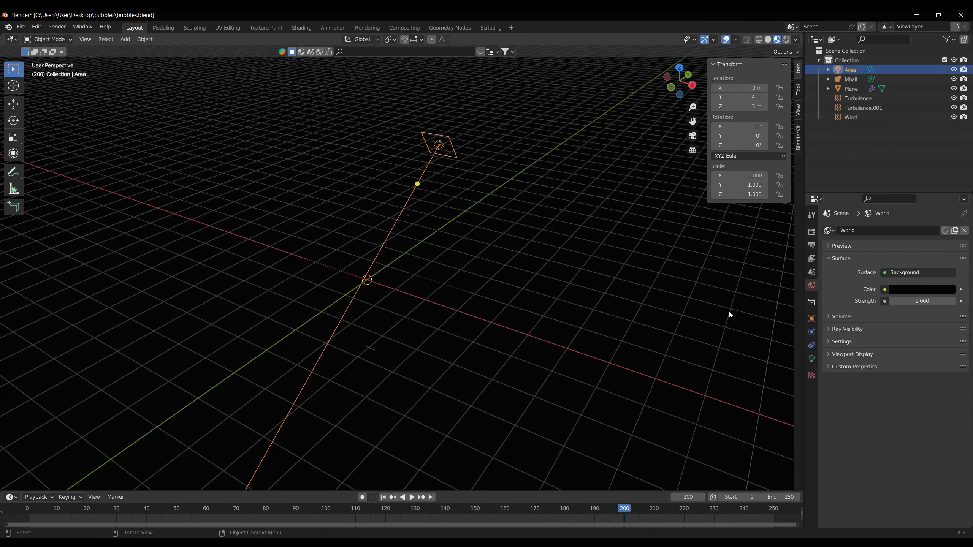
left_click(810, 357)
left_click(917, 284)
left_click(908, 252)
type("0000FF")
key("Return")
Set the area light's power to 2000 W and its size to 5 m.
left_click(918, 295)
type("2")
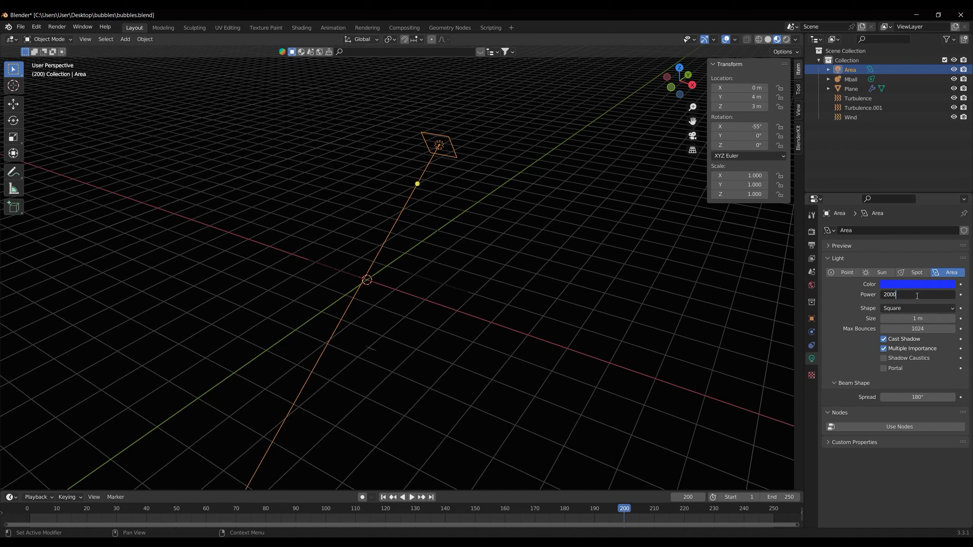
type("000")
key("Tab")
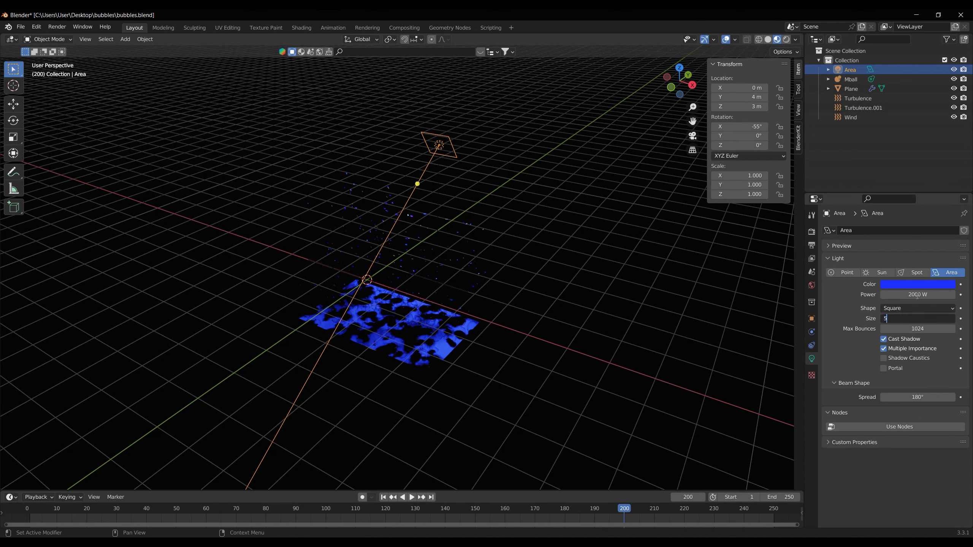
type("5")
key("Return")
Duplicate the blue area light by copying and pasting it, and select the copy.
right_click(854, 69)
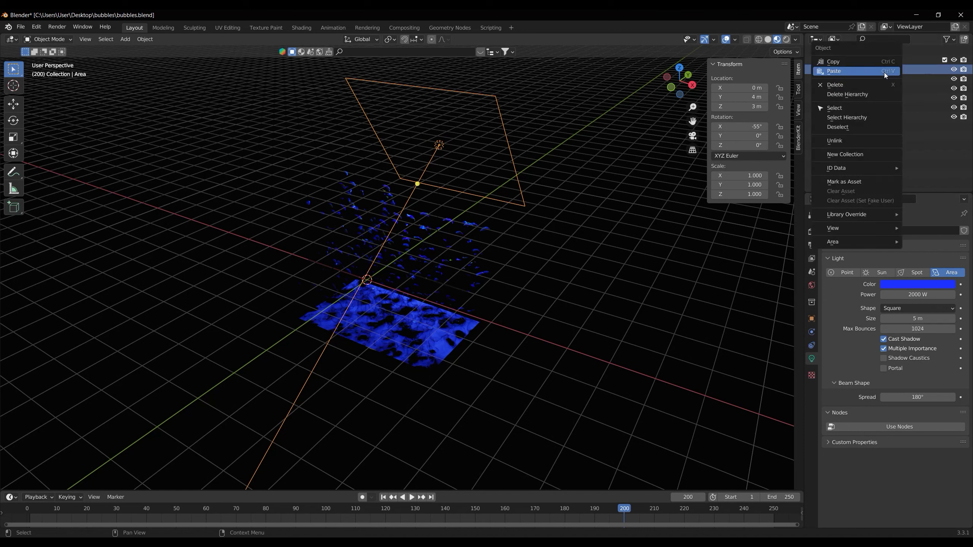
left_click(854, 64)
right_click(855, 69)
left_click(858, 77)
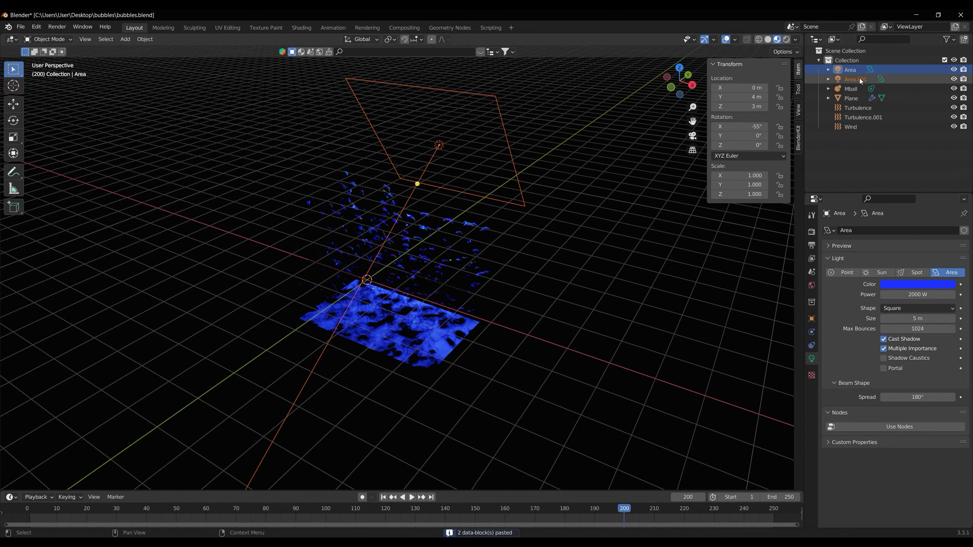
left_click(858, 79)
Place the copied light at X -5 m, Y 0.5 m, Z 0 m, rotated X -90° and Z 90°, with X scale 1.5.
left_click(751, 88)
type("-5")
key("Tab")
type("0.5")
key("Tab")
type("0")
key("Tab")
type("-90")
key("Tab")
key("Tab")
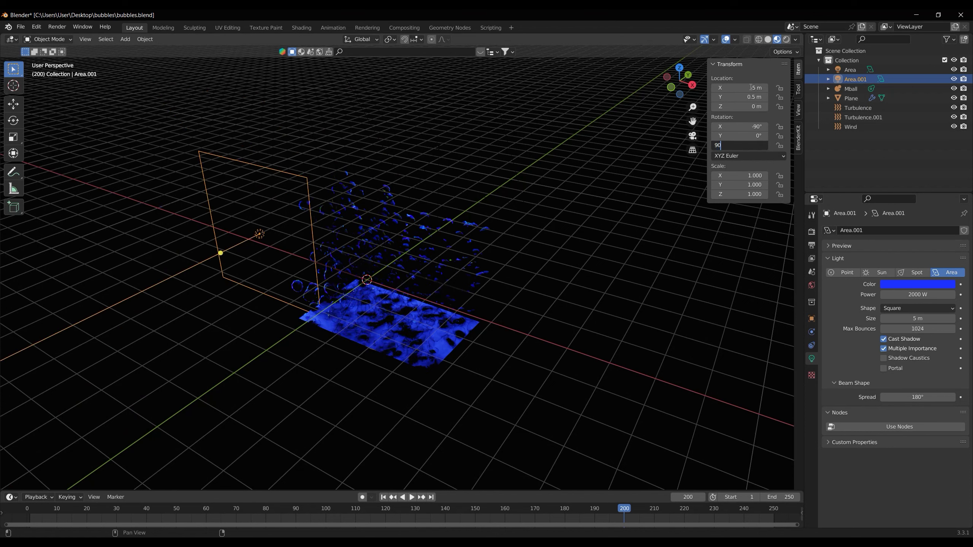
key("Return")
left_click(749, 176)
key("Return")
Set the second area light's colour to red with the hex value FF4E4C.
left_click(902, 288)
left_click(909, 252)
type("ff4e4c")
key("Return")
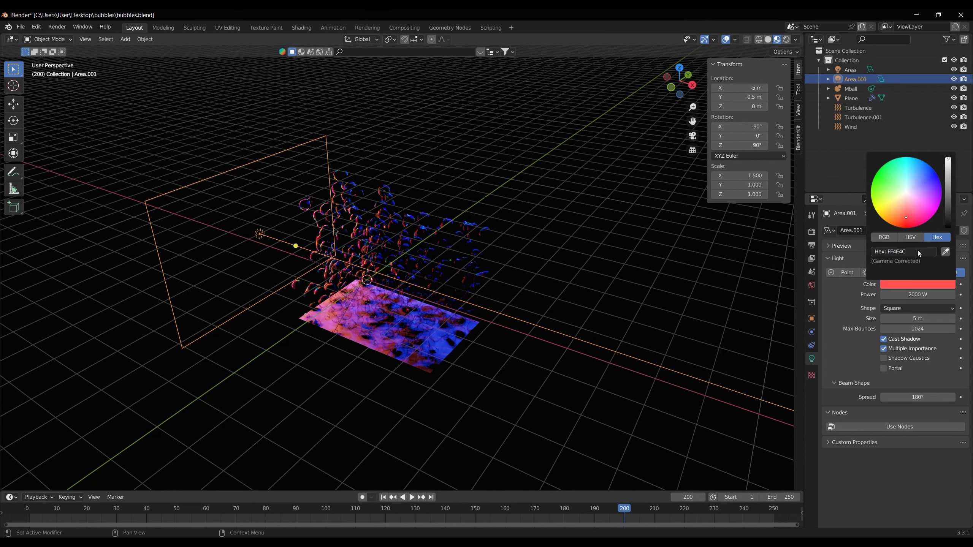
Set the red area light's power to 20000 W and its size to 4 m.
left_click(921, 295)
type("20")
key("Return")
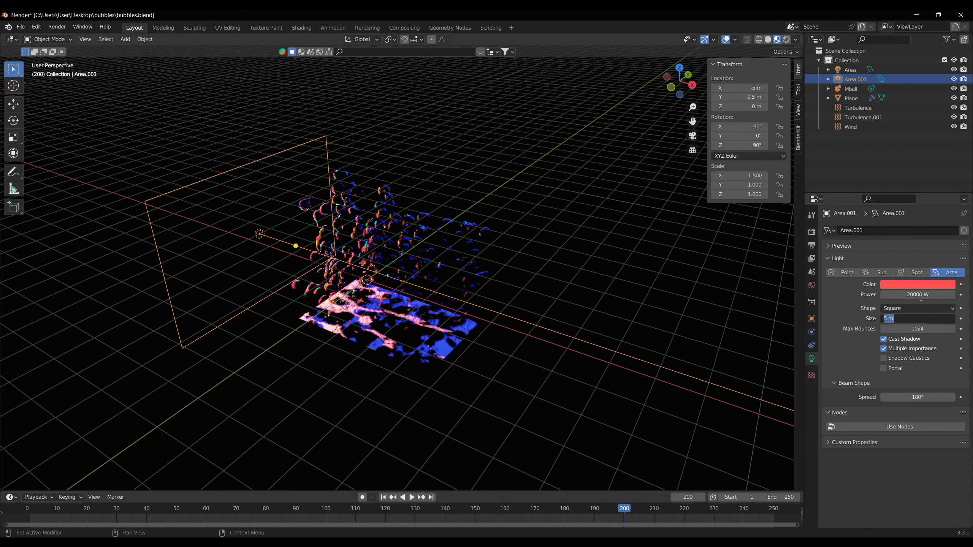
left_click(885, 319)
Duplicate the red area light by copying and pasting it, and select the new copy.
right_click(898, 76)
left_click(889, 73)
right_click(894, 81)
left_click(885, 87)
left_click(891, 88)
Move the third area light to X 4 m, Y -2 m, Z 3 m, and rotate it to X -55° and Z -120°.
left_click(755, 88)
type("4")
key("Tab")
type("-2")
key("Tab")
type("3")
key("Tab")
key("BackSpace")
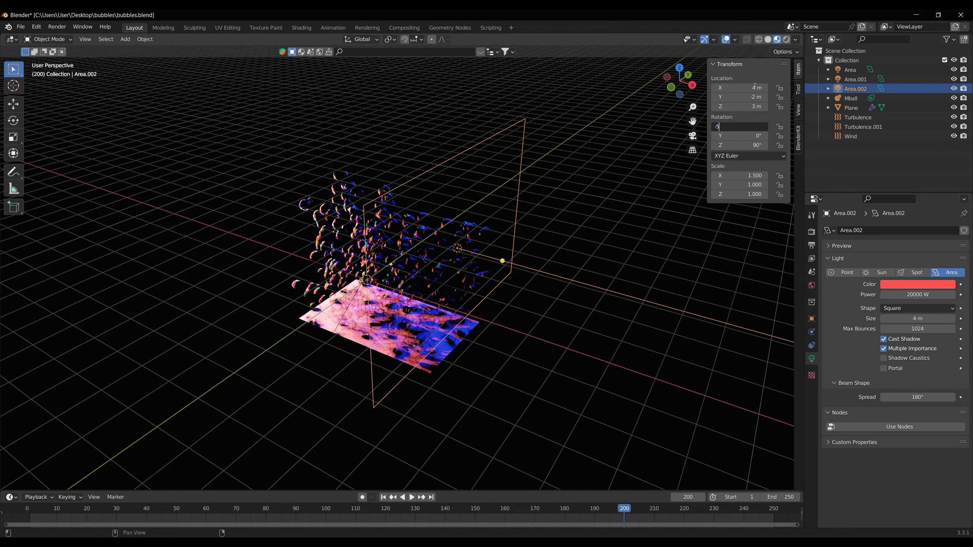
type("-55")
key("Tab")
key("Tab")
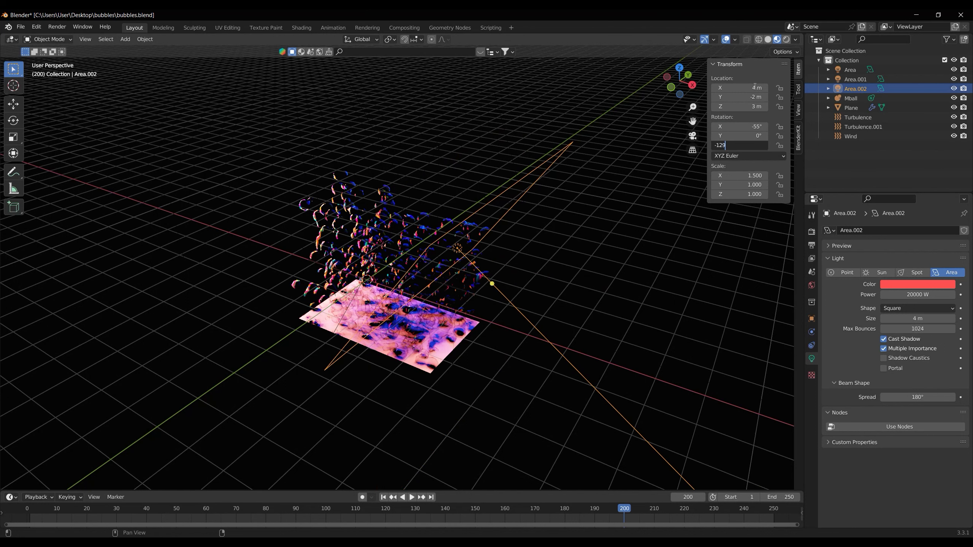
key("Return")
Set the third area light's colour to white (hex FFFFFF) and its power to 50000 W.
left_click(918, 284)
left_click(909, 250)
key("ctrl+v")
key("Return")
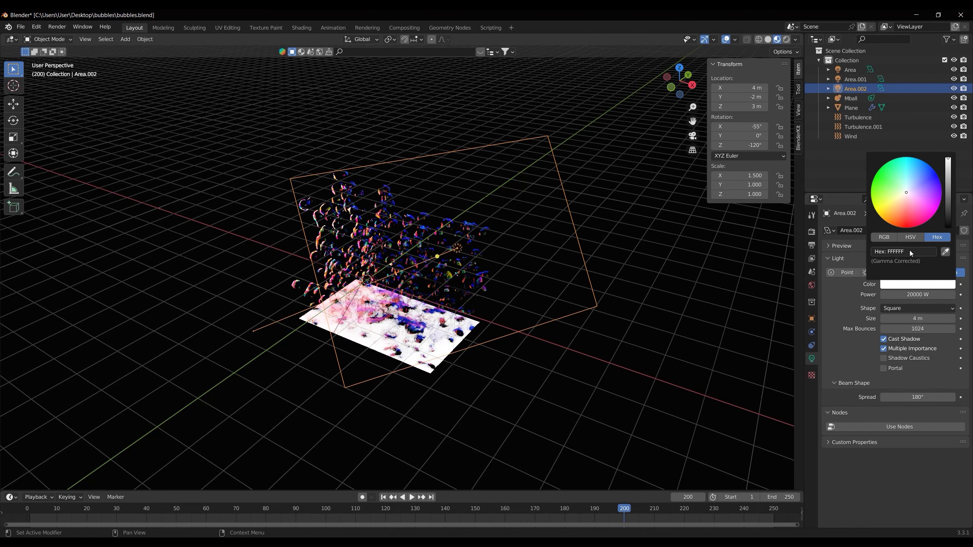
left_click(913, 294)
type("50000")
key("Tab")
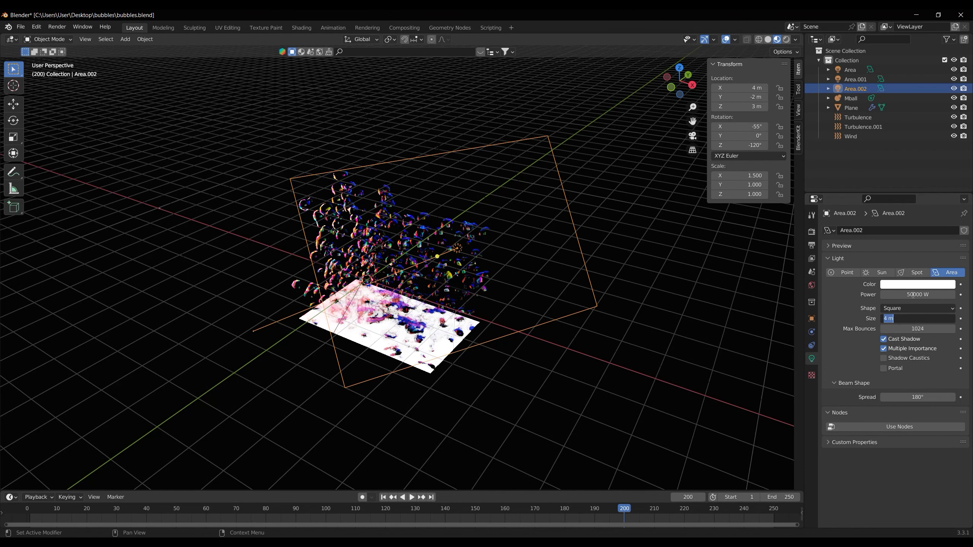
key("Return")
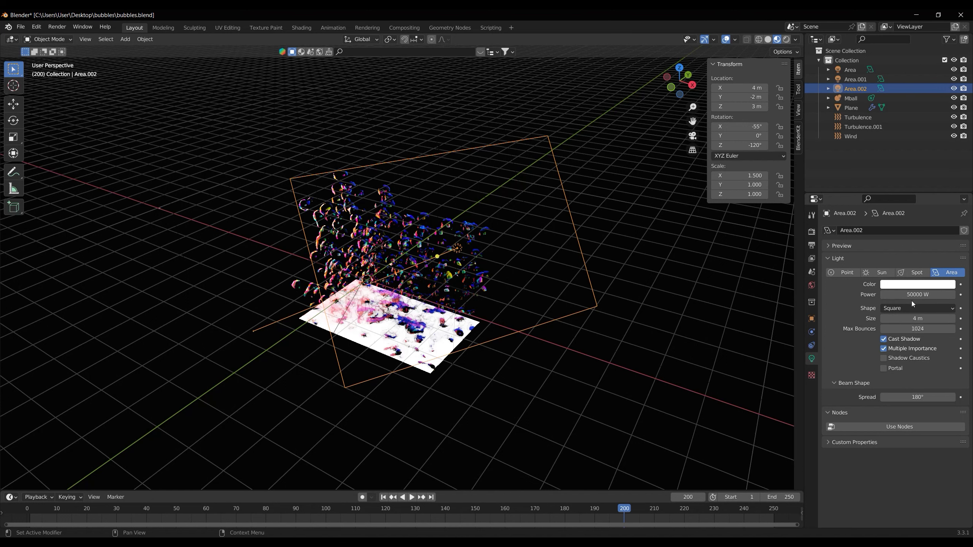
Change the world background colour to bright cyan.
left_click(813, 286)
left_click(894, 288)
left_click(914, 246)
key("ctrl+v")
key("Return")
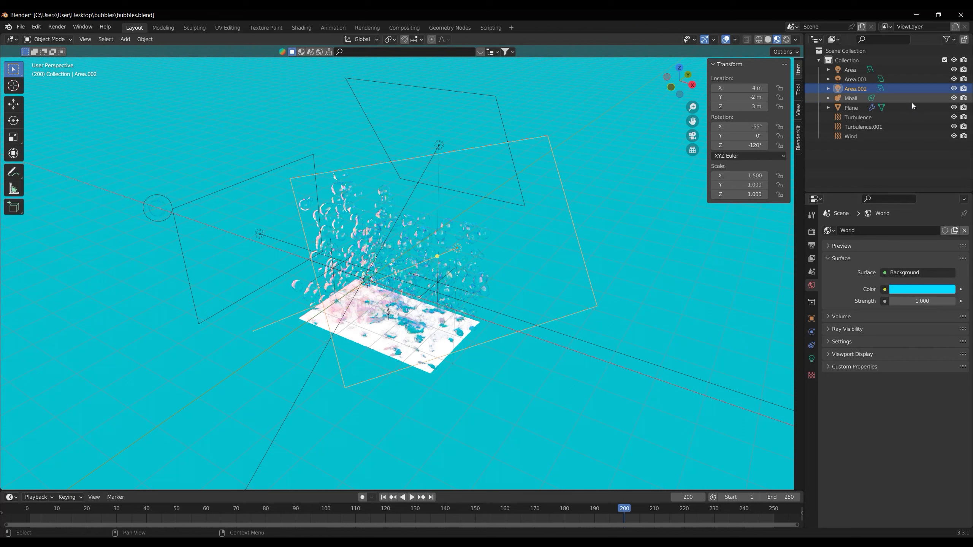
Turn off showing the emitter in the viewport display settings of the plane's particle system.
left_click(912, 107)
left_click(813, 346)
scroll(832, 391, "down", 5)
scroll(836, 407, "down", 15)
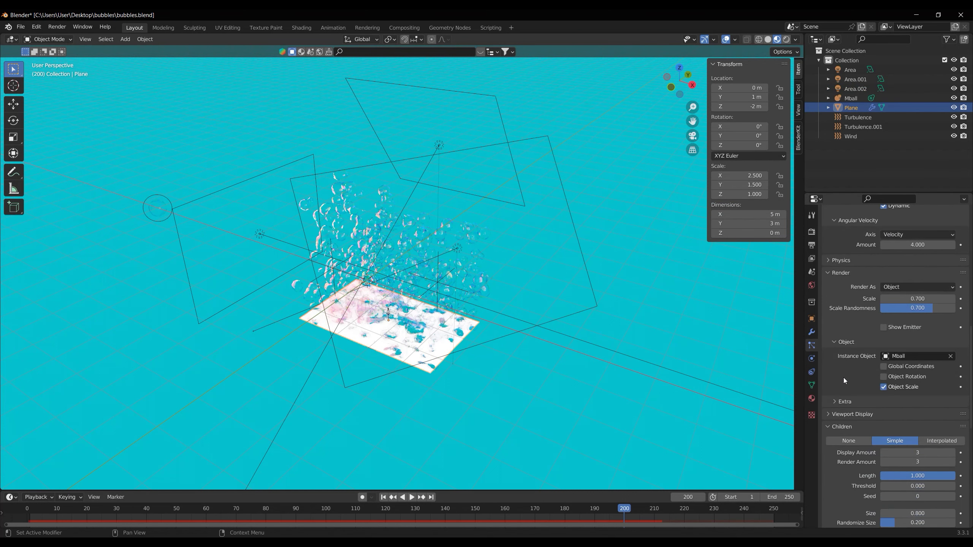
left_click(826, 414)
scroll(867, 398, "down", 3)
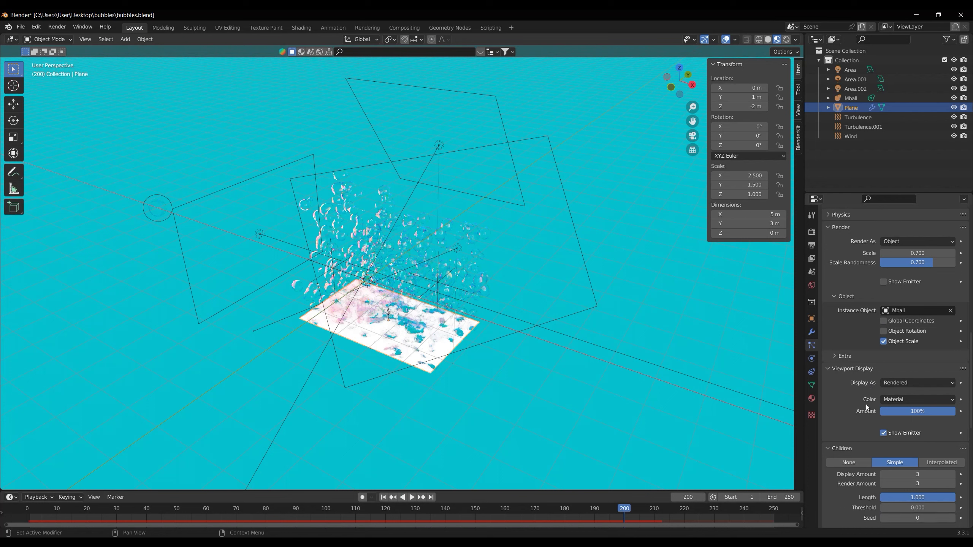
left_click(884, 433)
Add a camera to the scene and look through it as the active camera.
left_click(126, 38)
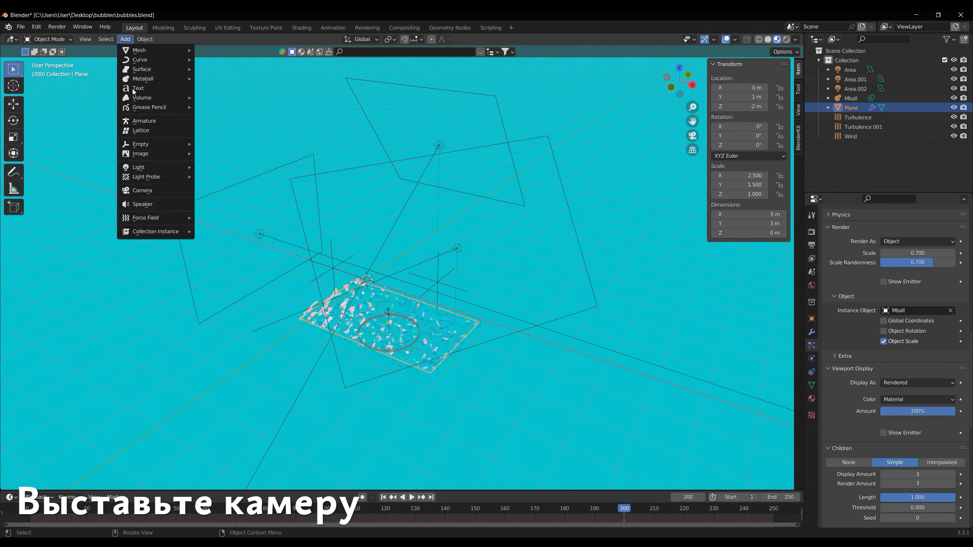
left_click(142, 190)
left_click(79, 38)
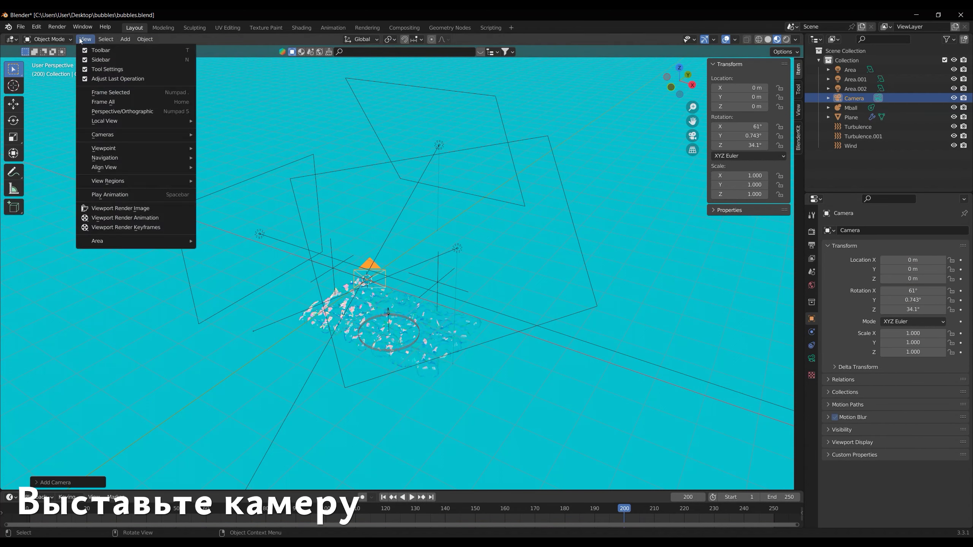
mouse_move(120, 134)
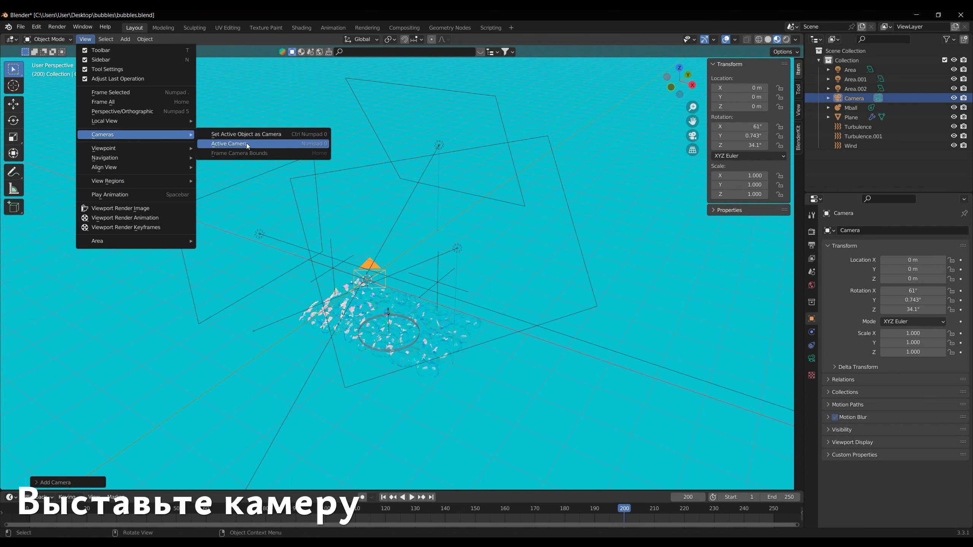
left_click(247, 143)
Move the camera to Y -5 m and set its rotation to X 90°, Y 0° and Z 0°.
left_click(742, 98)
type("-5")
key("Tab")
key("Tab")
type("90")
key("Tab")
type("0")
key("Tab")
type("0")
key("Return")
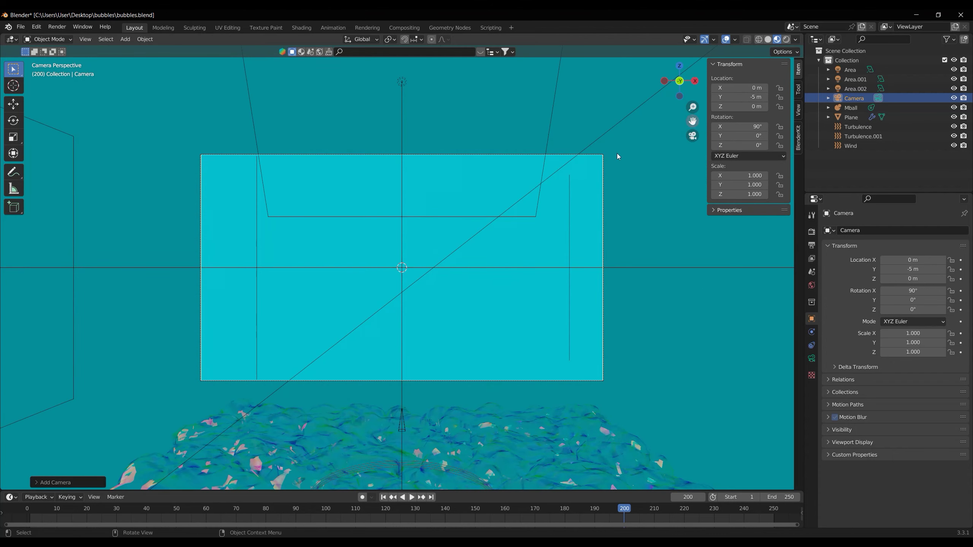
Play the bubble animation up to frame 204 and switch the viewport to rendered shading.
left_click(411, 498)
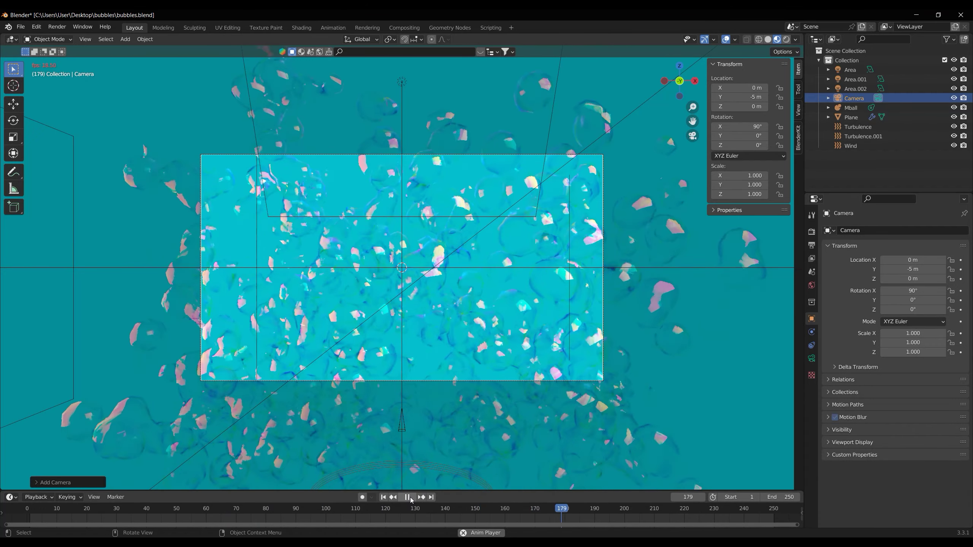
left_click(410, 497)
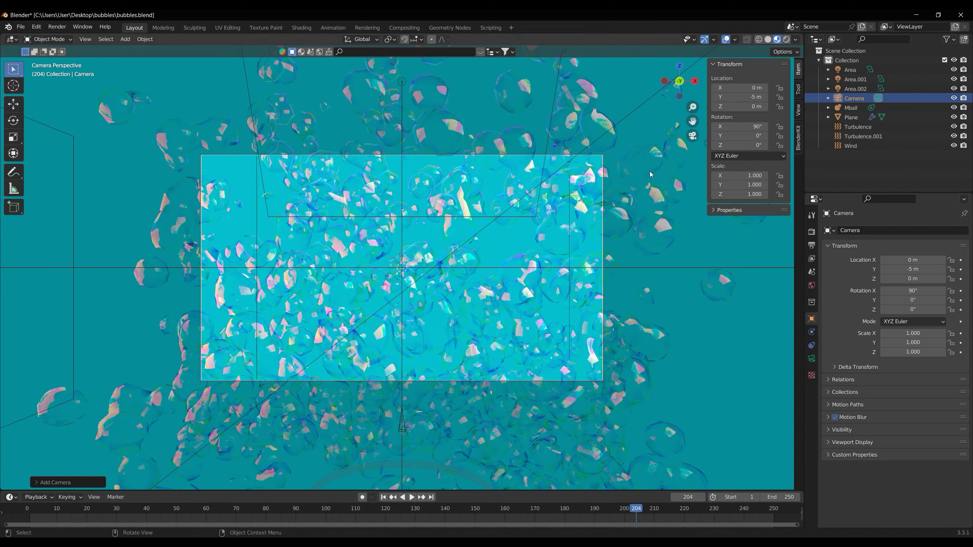
left_click(788, 39)
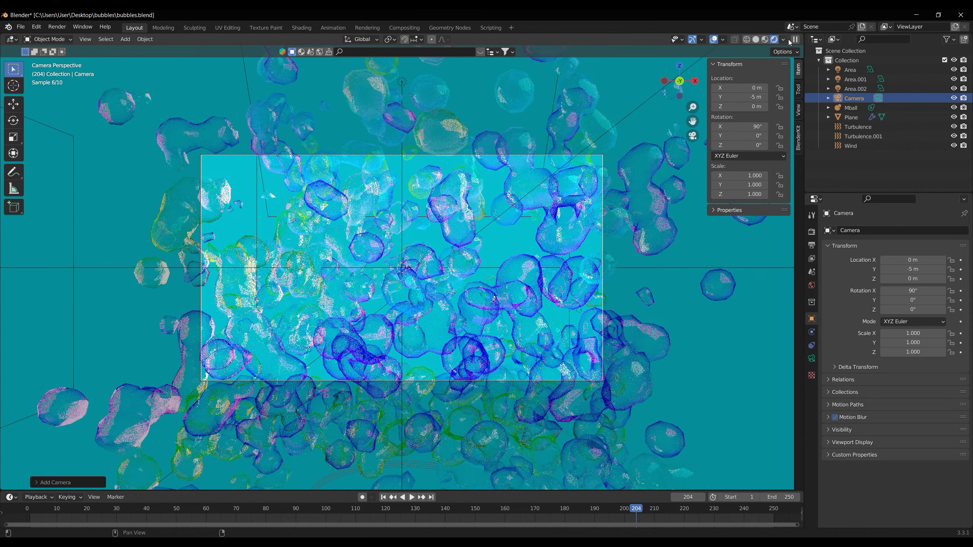
Set the output frame range to start at 40 and end at 290.
left_click(812, 245)
left_click(927, 346)
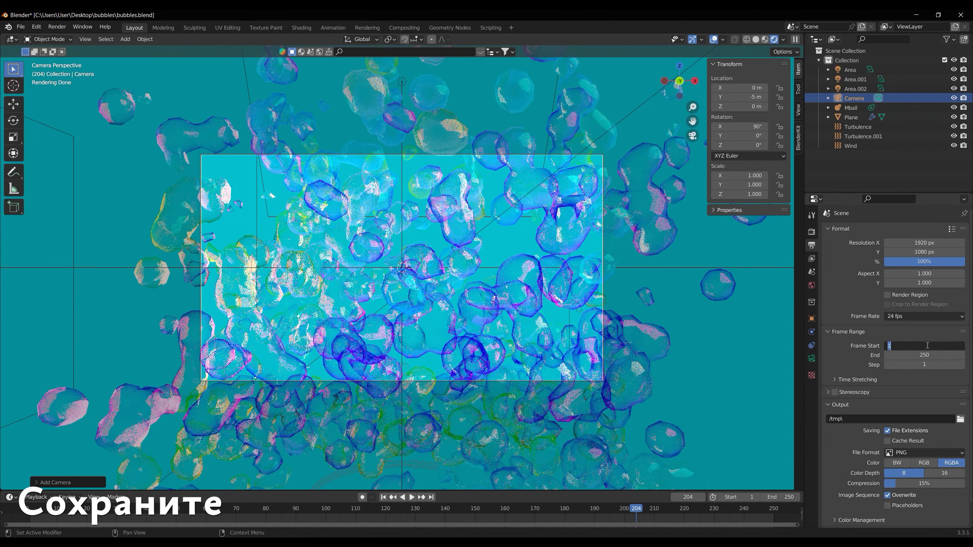
key("Tab")
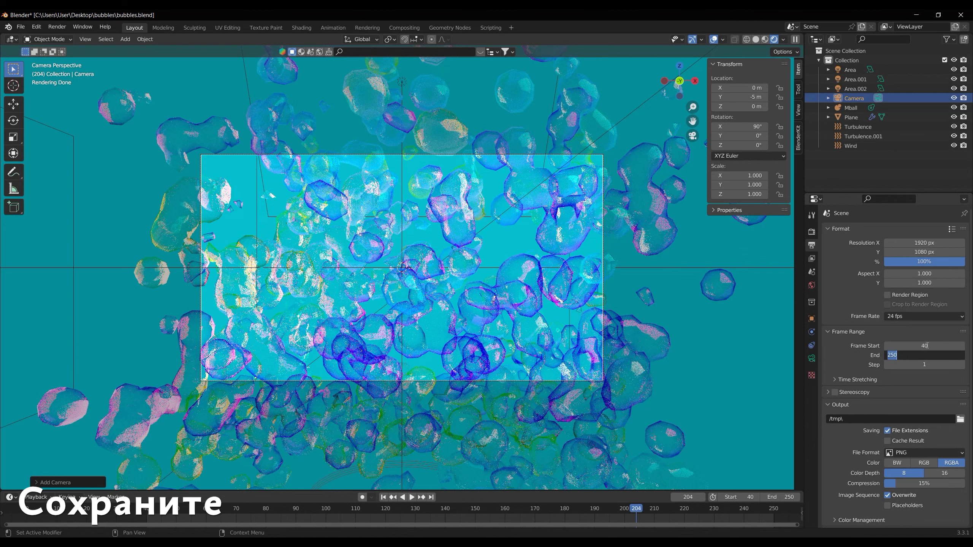
key("Return")
Set the render output path to the bubbles folder on the desktop.
left_click(961, 419)
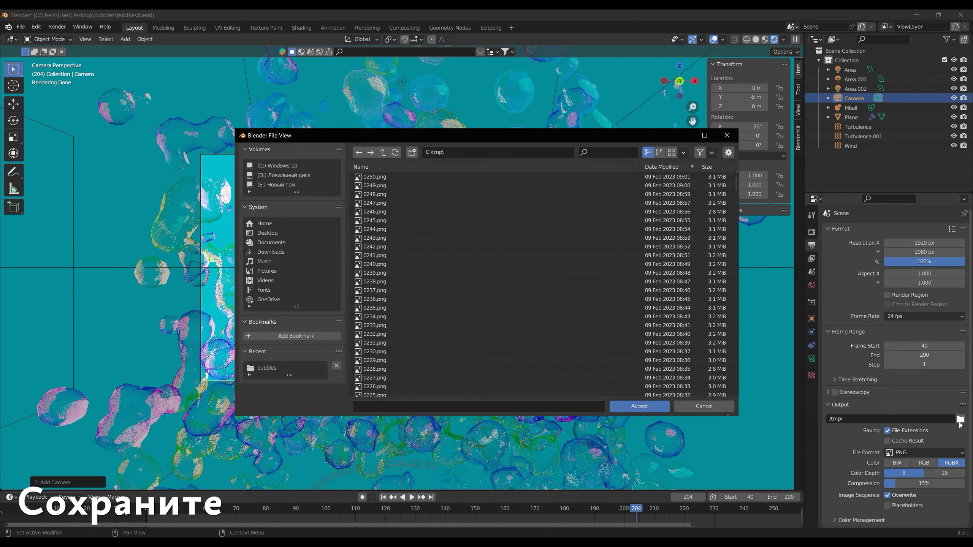
left_click(277, 368)
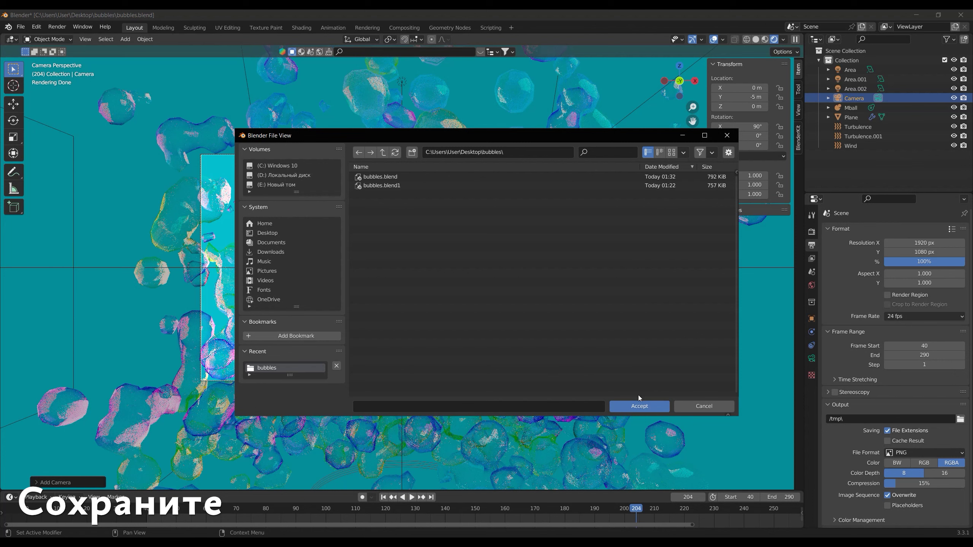
left_click(645, 405)
Set the output file format to FFmpeg Video with an MPEG-4 container.
left_click(934, 453)
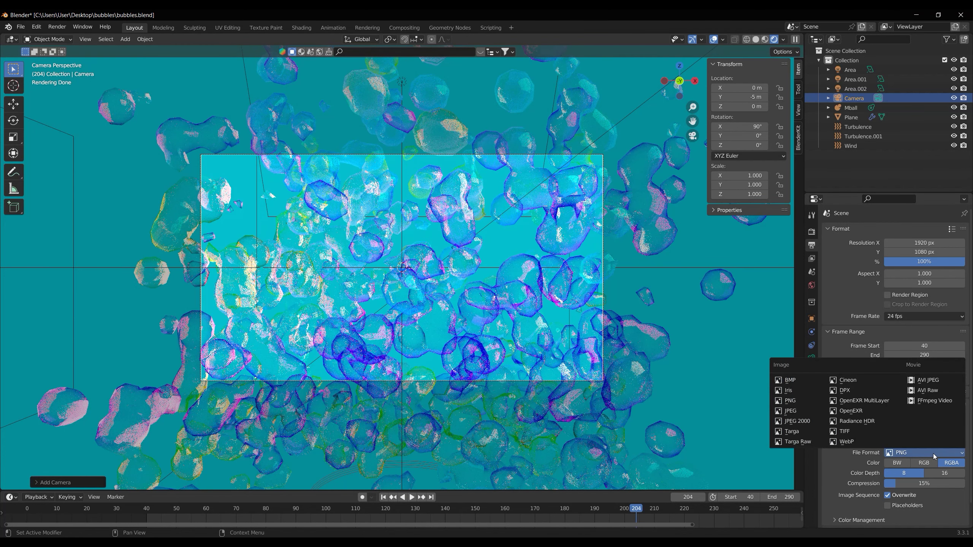
left_click(932, 400)
scroll(892, 463, "down", 5)
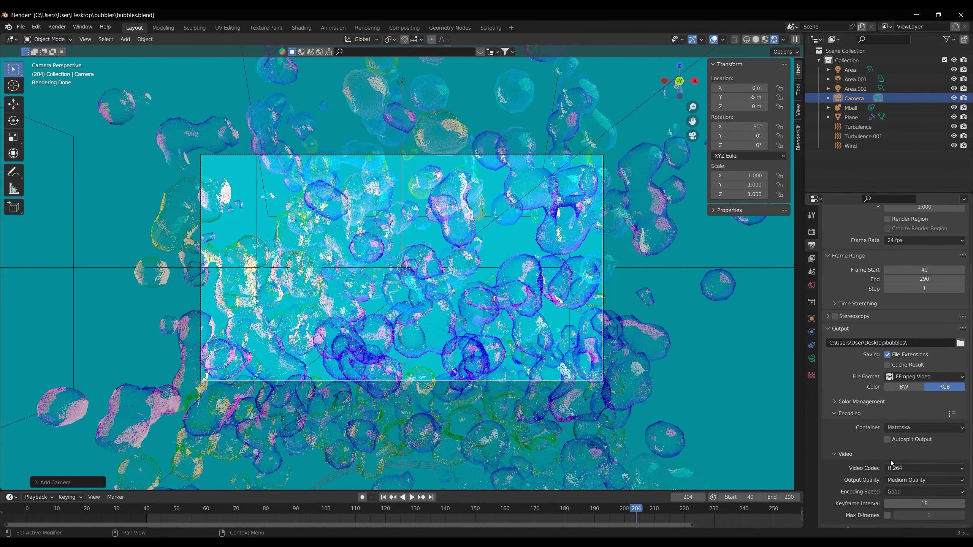
scroll(892, 463, "down", 2)
left_click(931, 378)
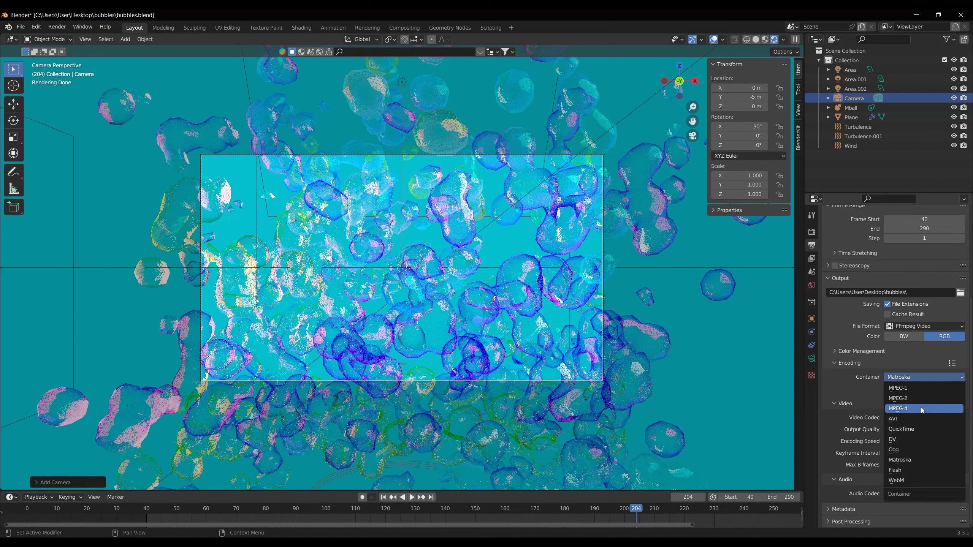
left_click(922, 408)
Bake the particle cache of the plane's particle system.
left_click(901, 117)
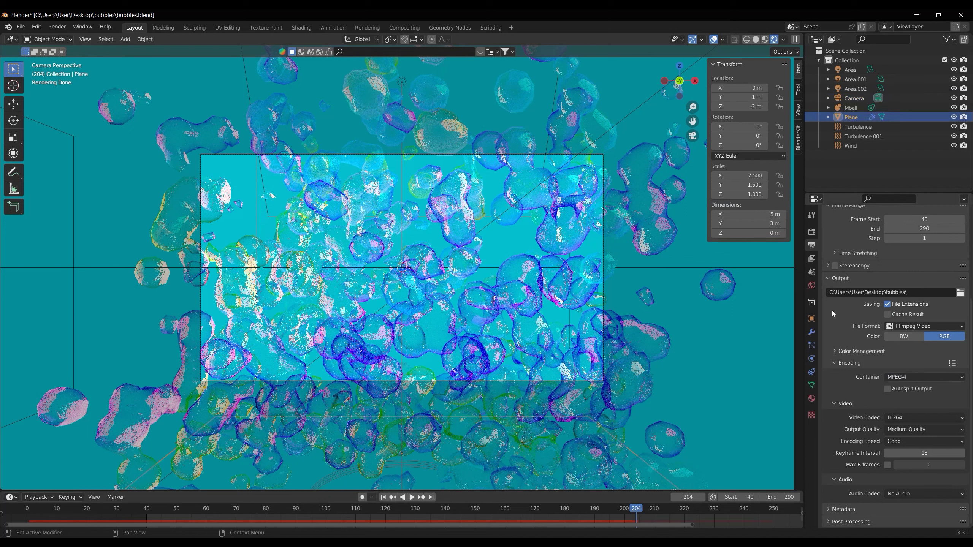
left_click(812, 346)
scroll(859, 368, "up", 2)
left_click(860, 368)
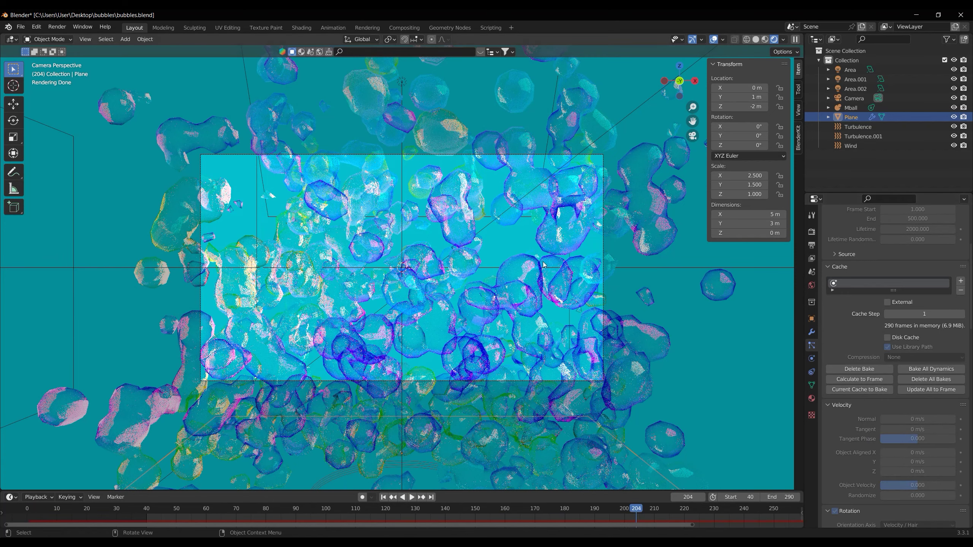
Render the animation.
left_click(56, 27)
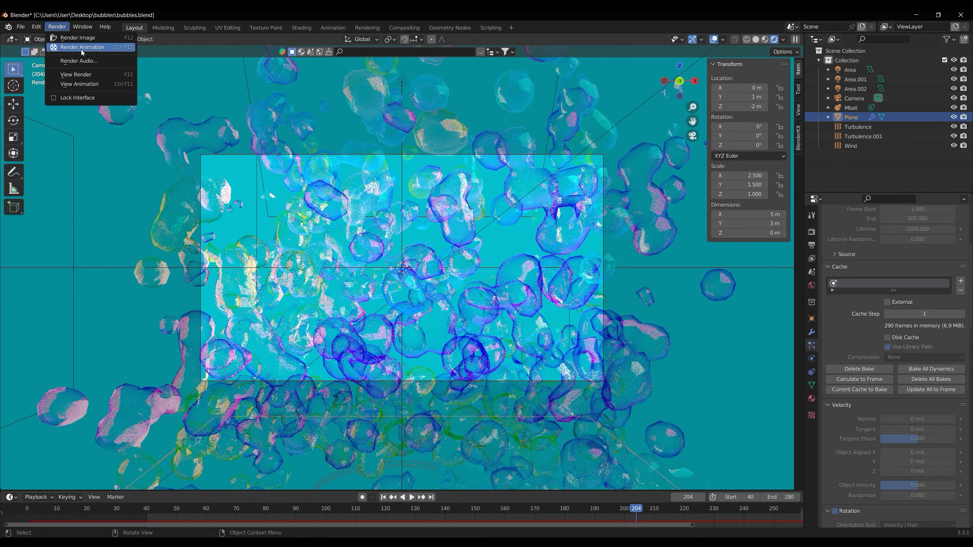